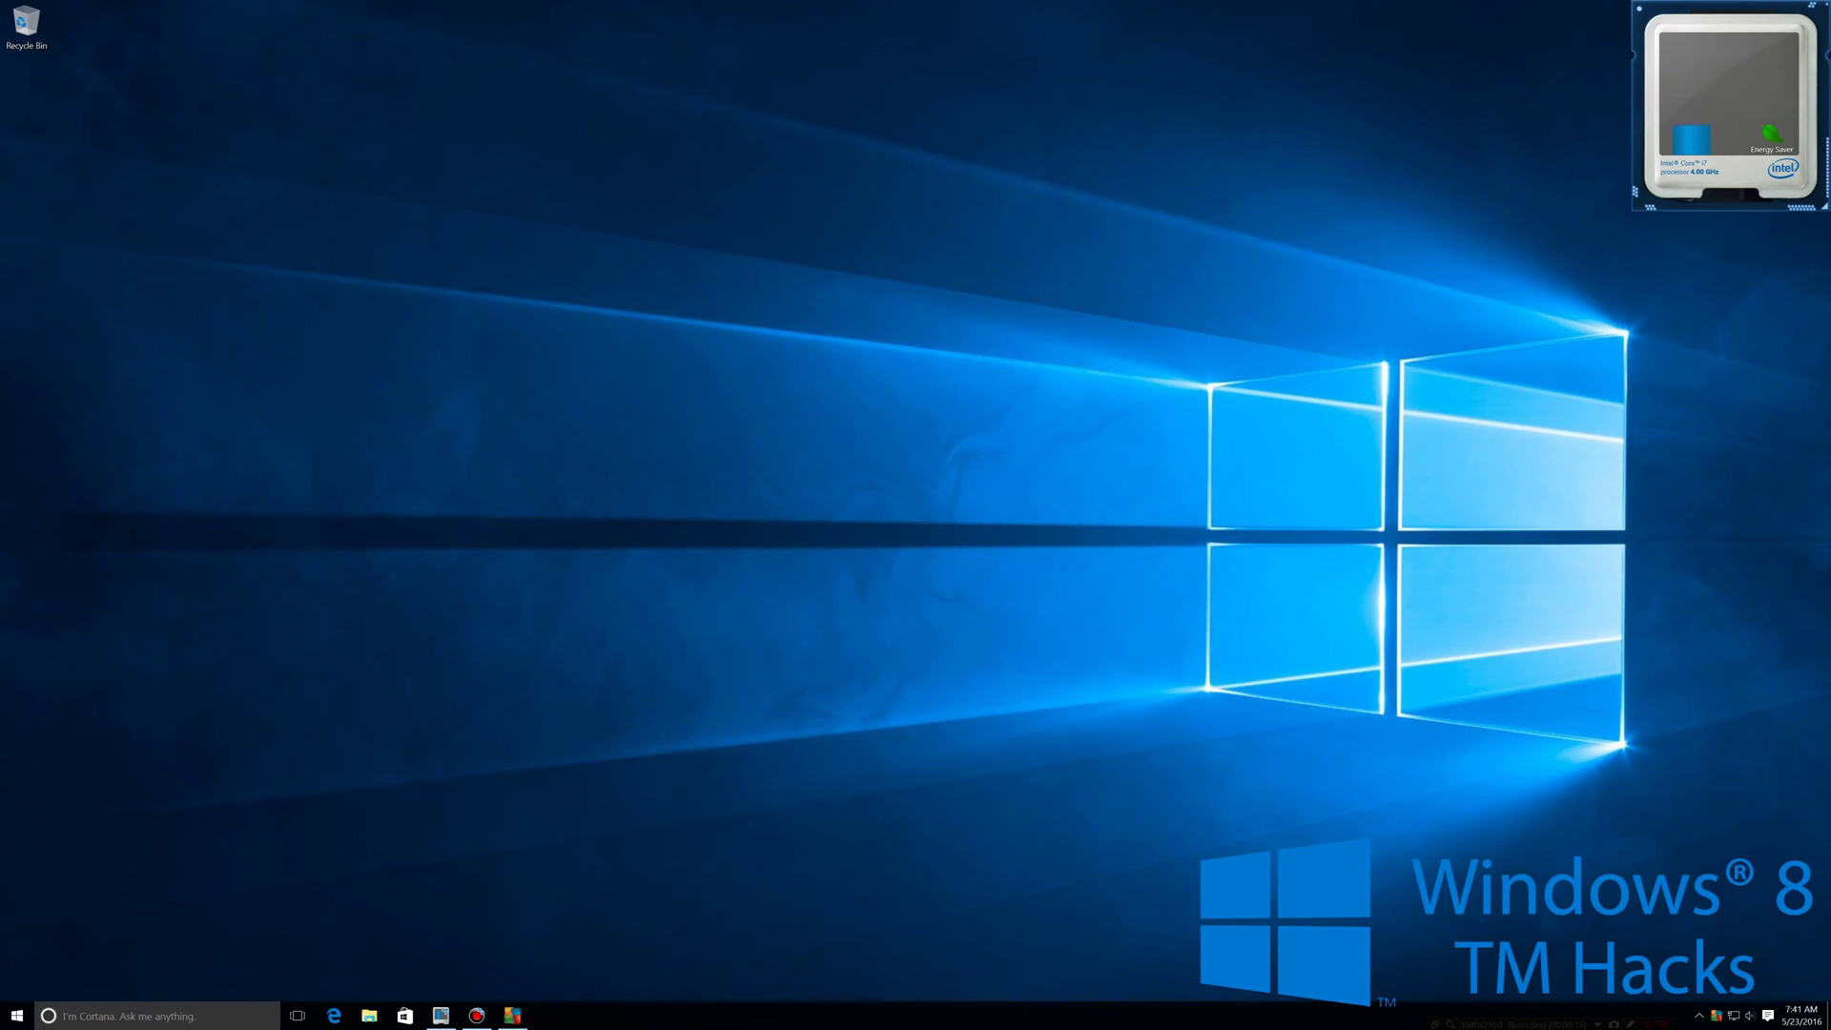
Step: Launch Steam from the Windows Start search results
key("super")
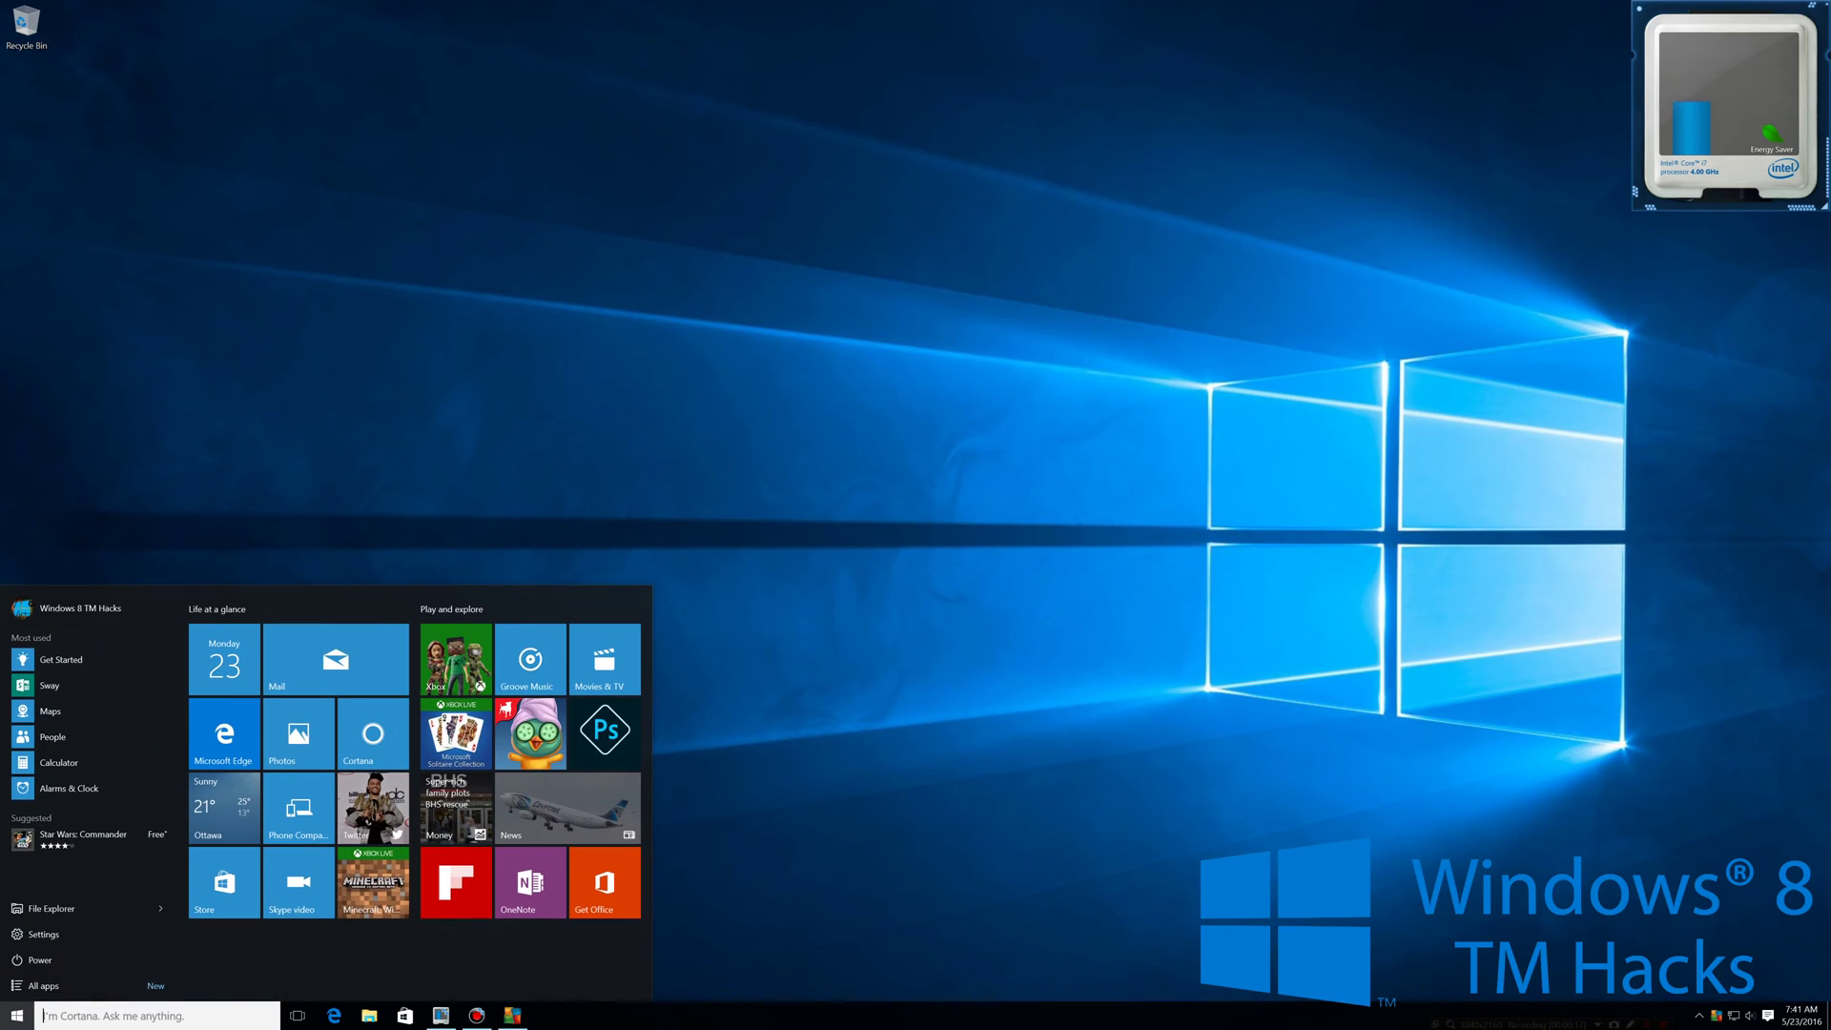
type("s")
key("Down")
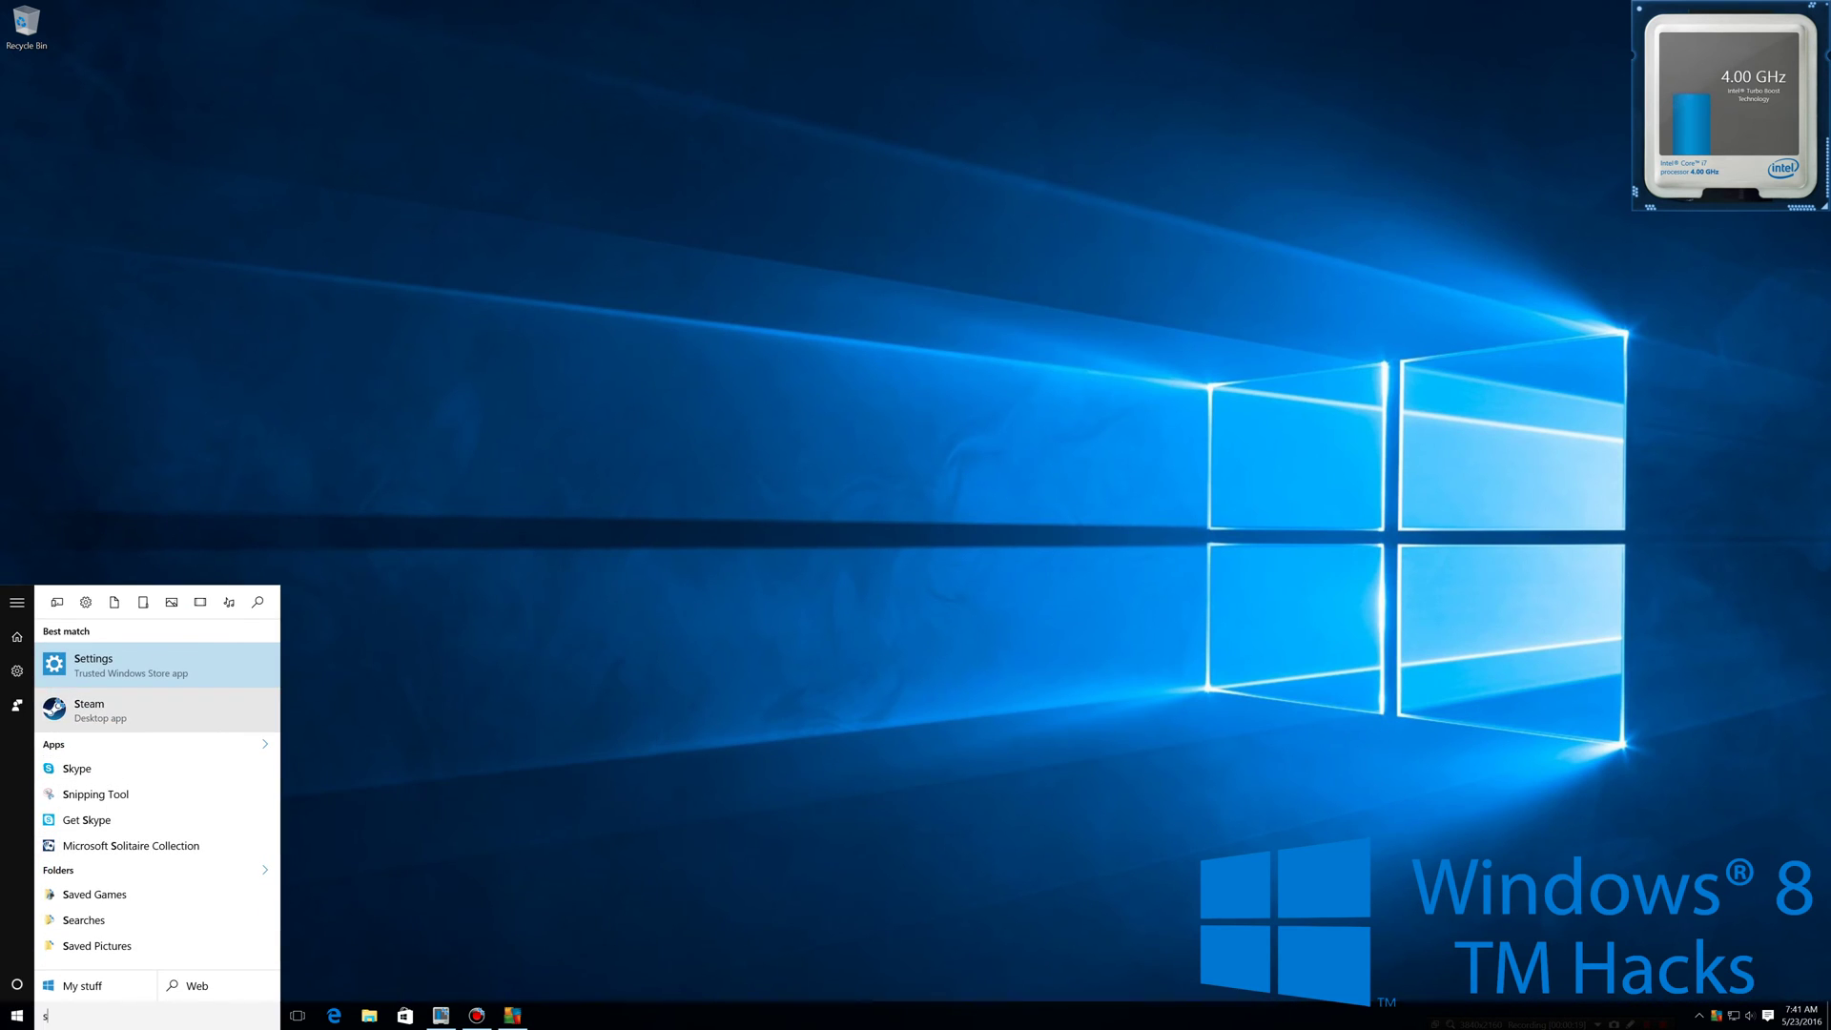
key("Return")
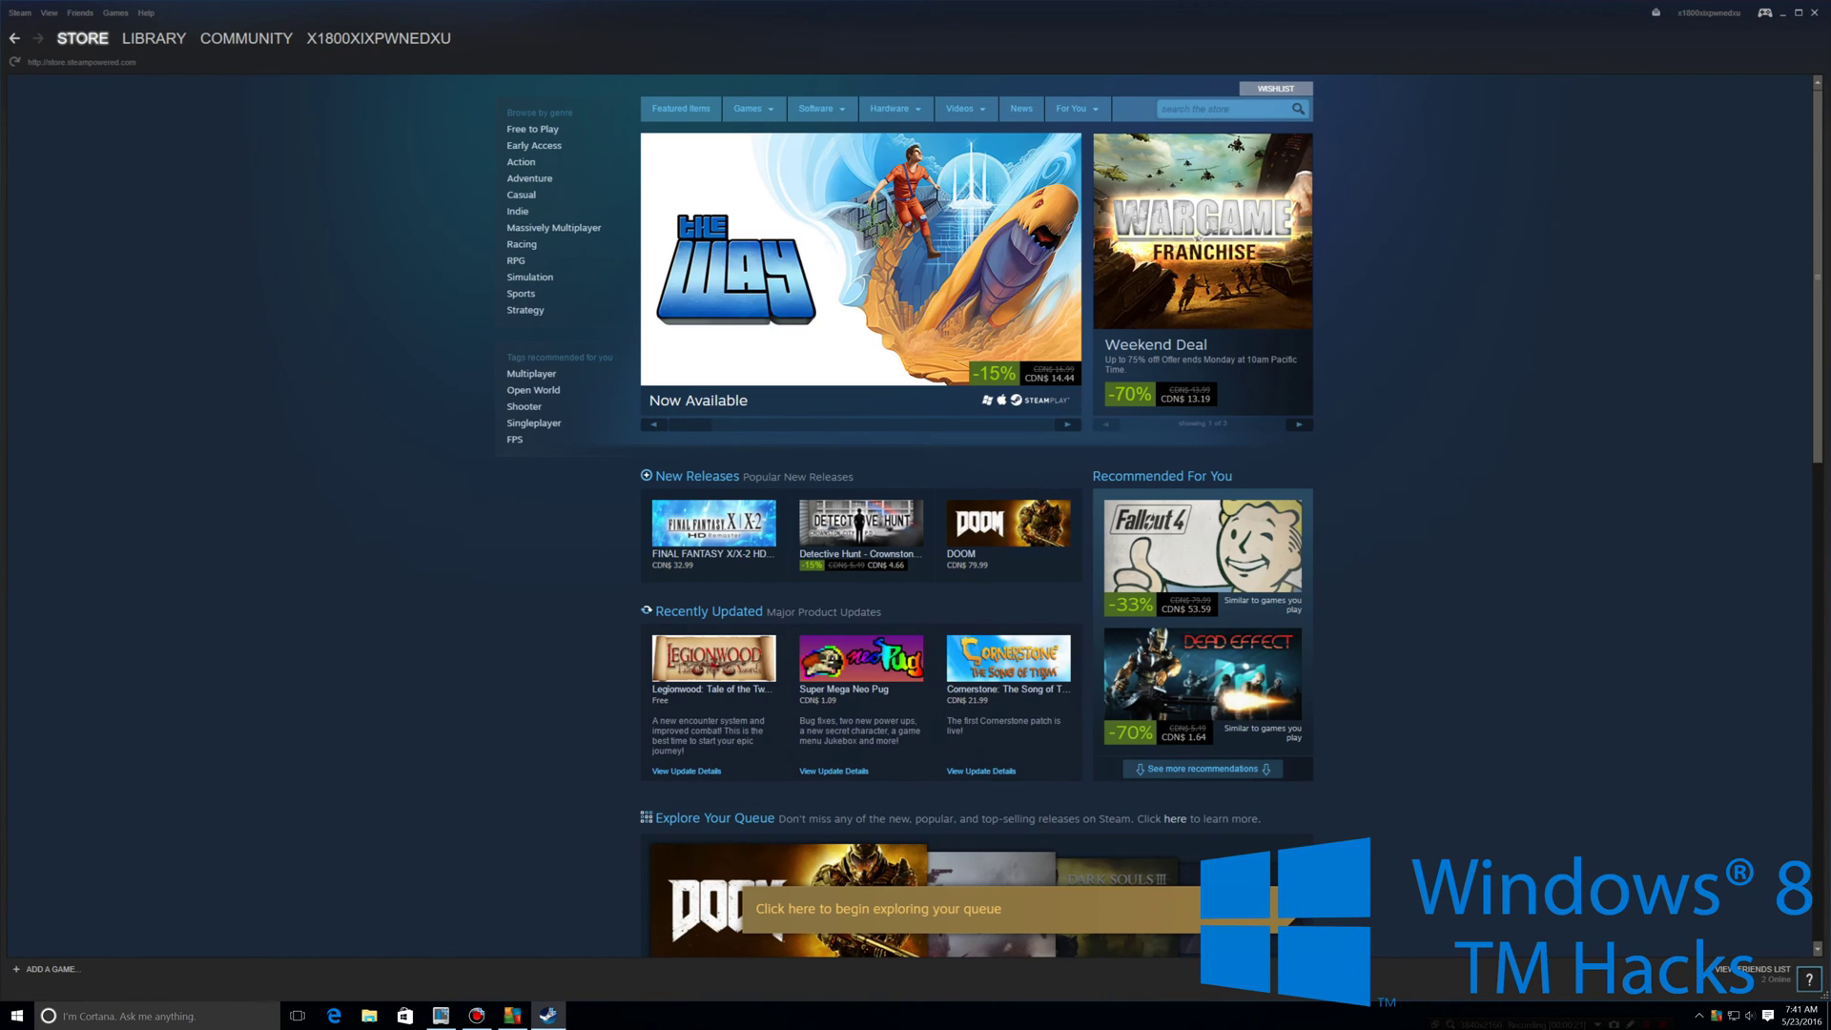
Step: Show the Steam library listing Call of Duty: Black Ops III
left_click(153, 38)
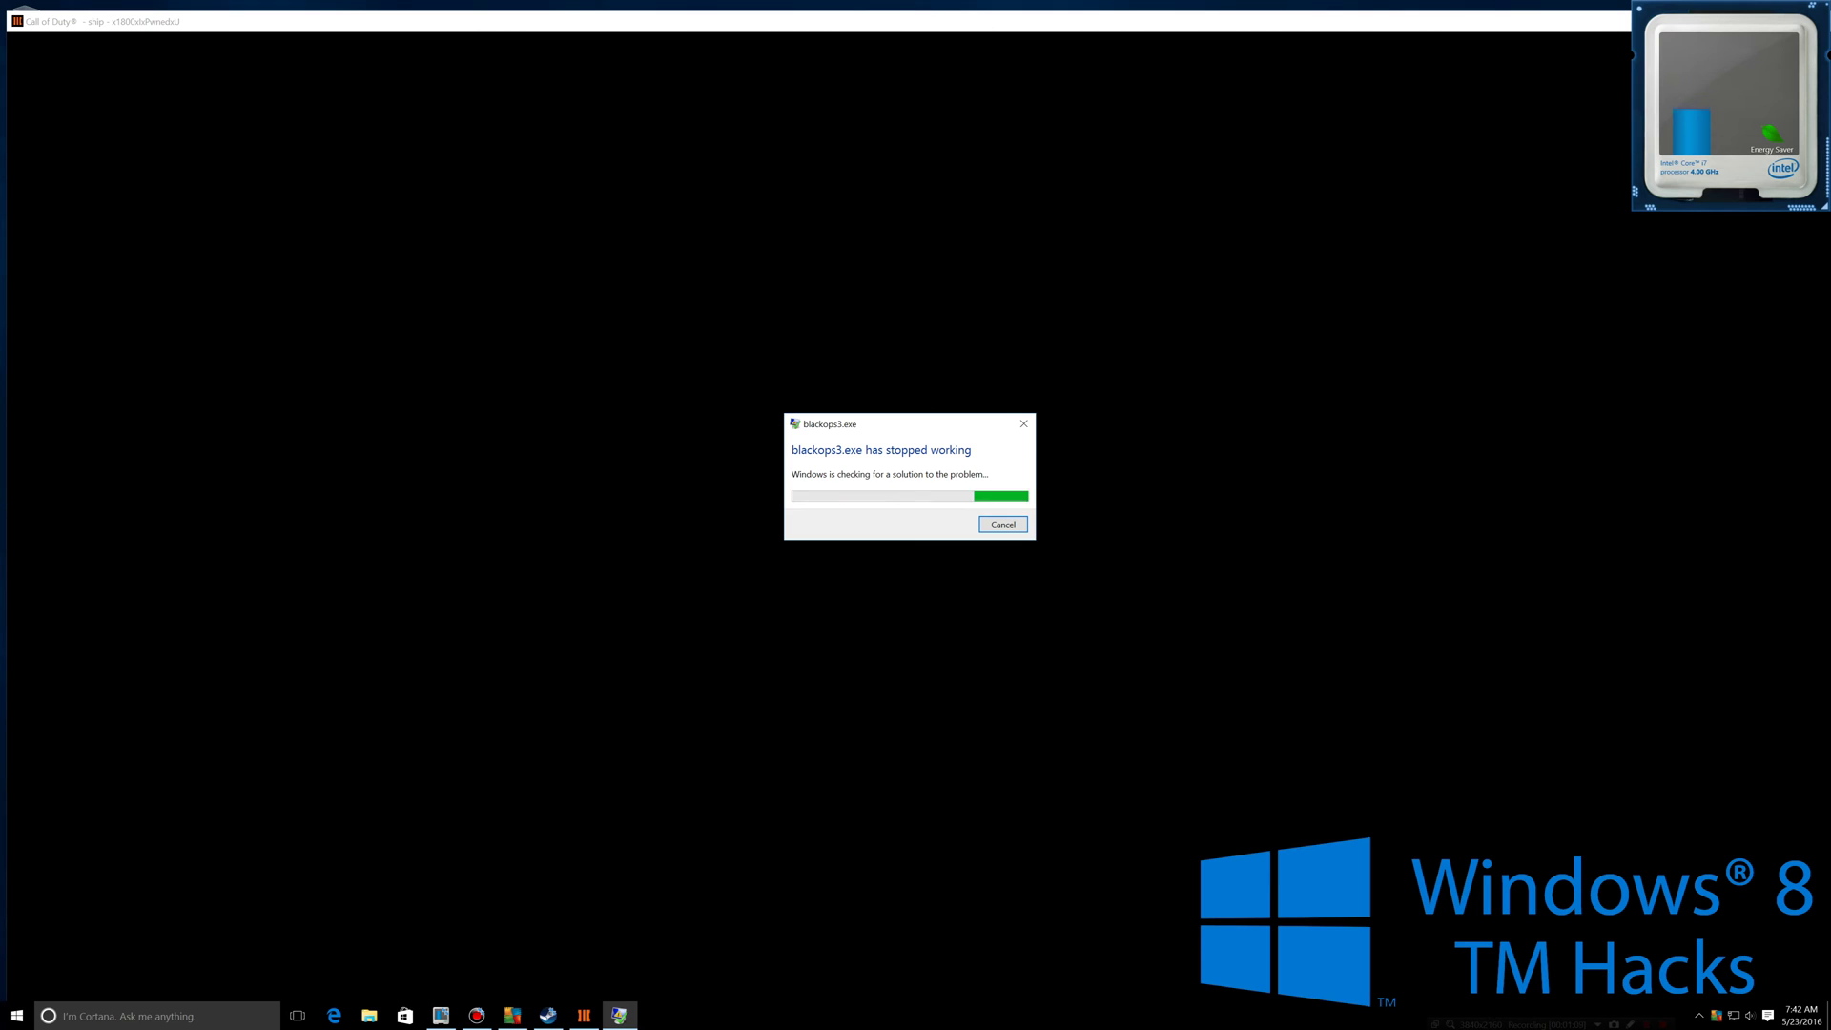
Step: Close the blackops3.exe stopped-working error and dismiss the Safe Mode prompt
key("Return")
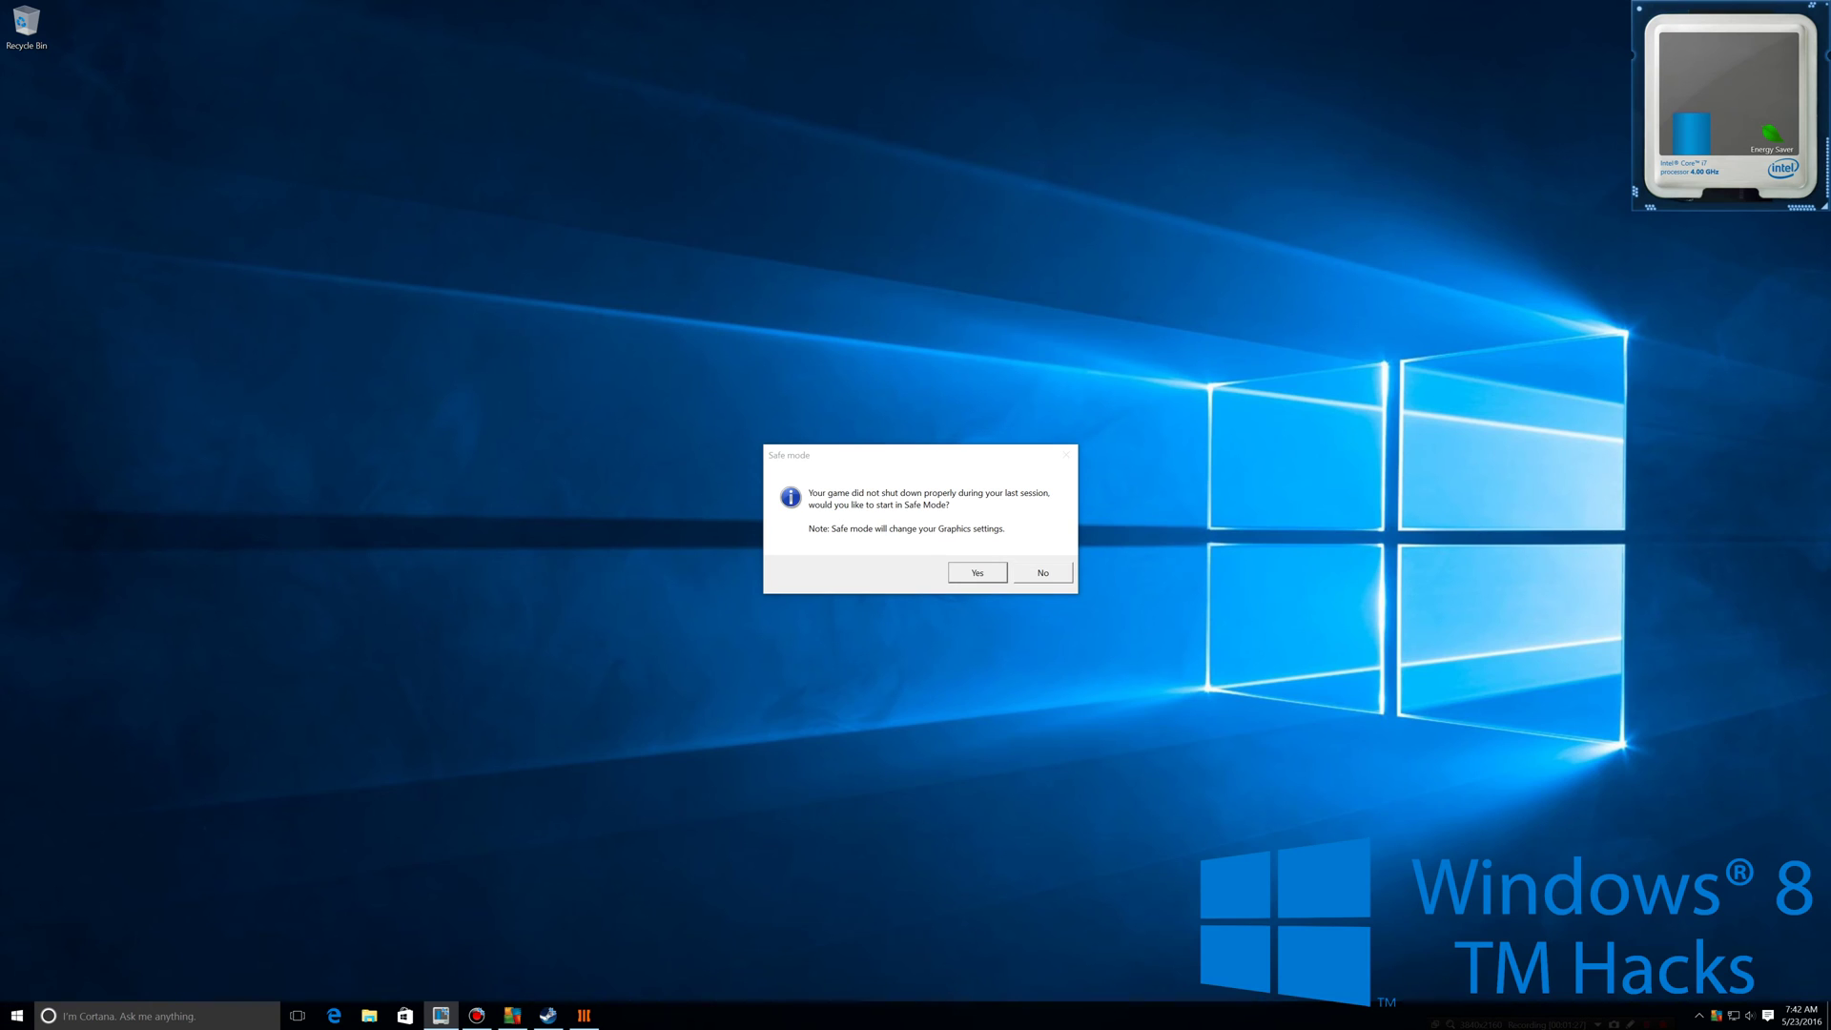
key("Return")
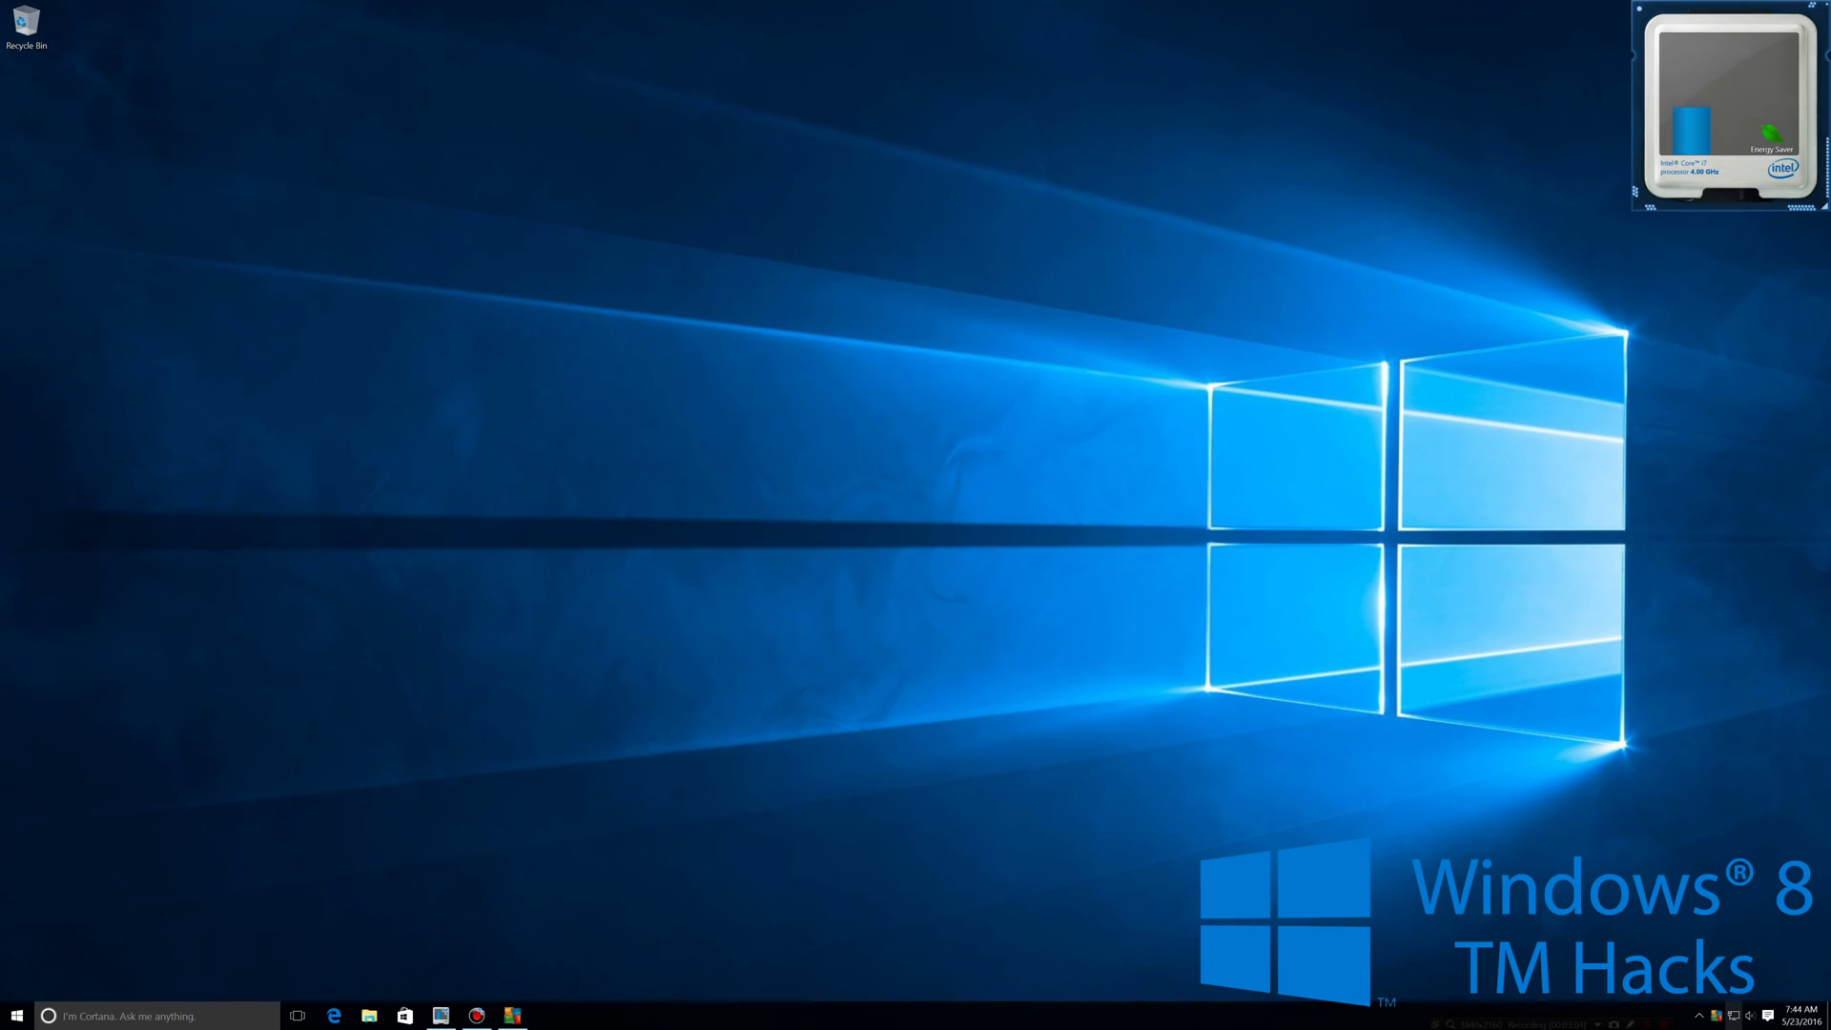
Step: Open the AVG Internet Security main window from its tray icon menu
right_click(1716, 1016)
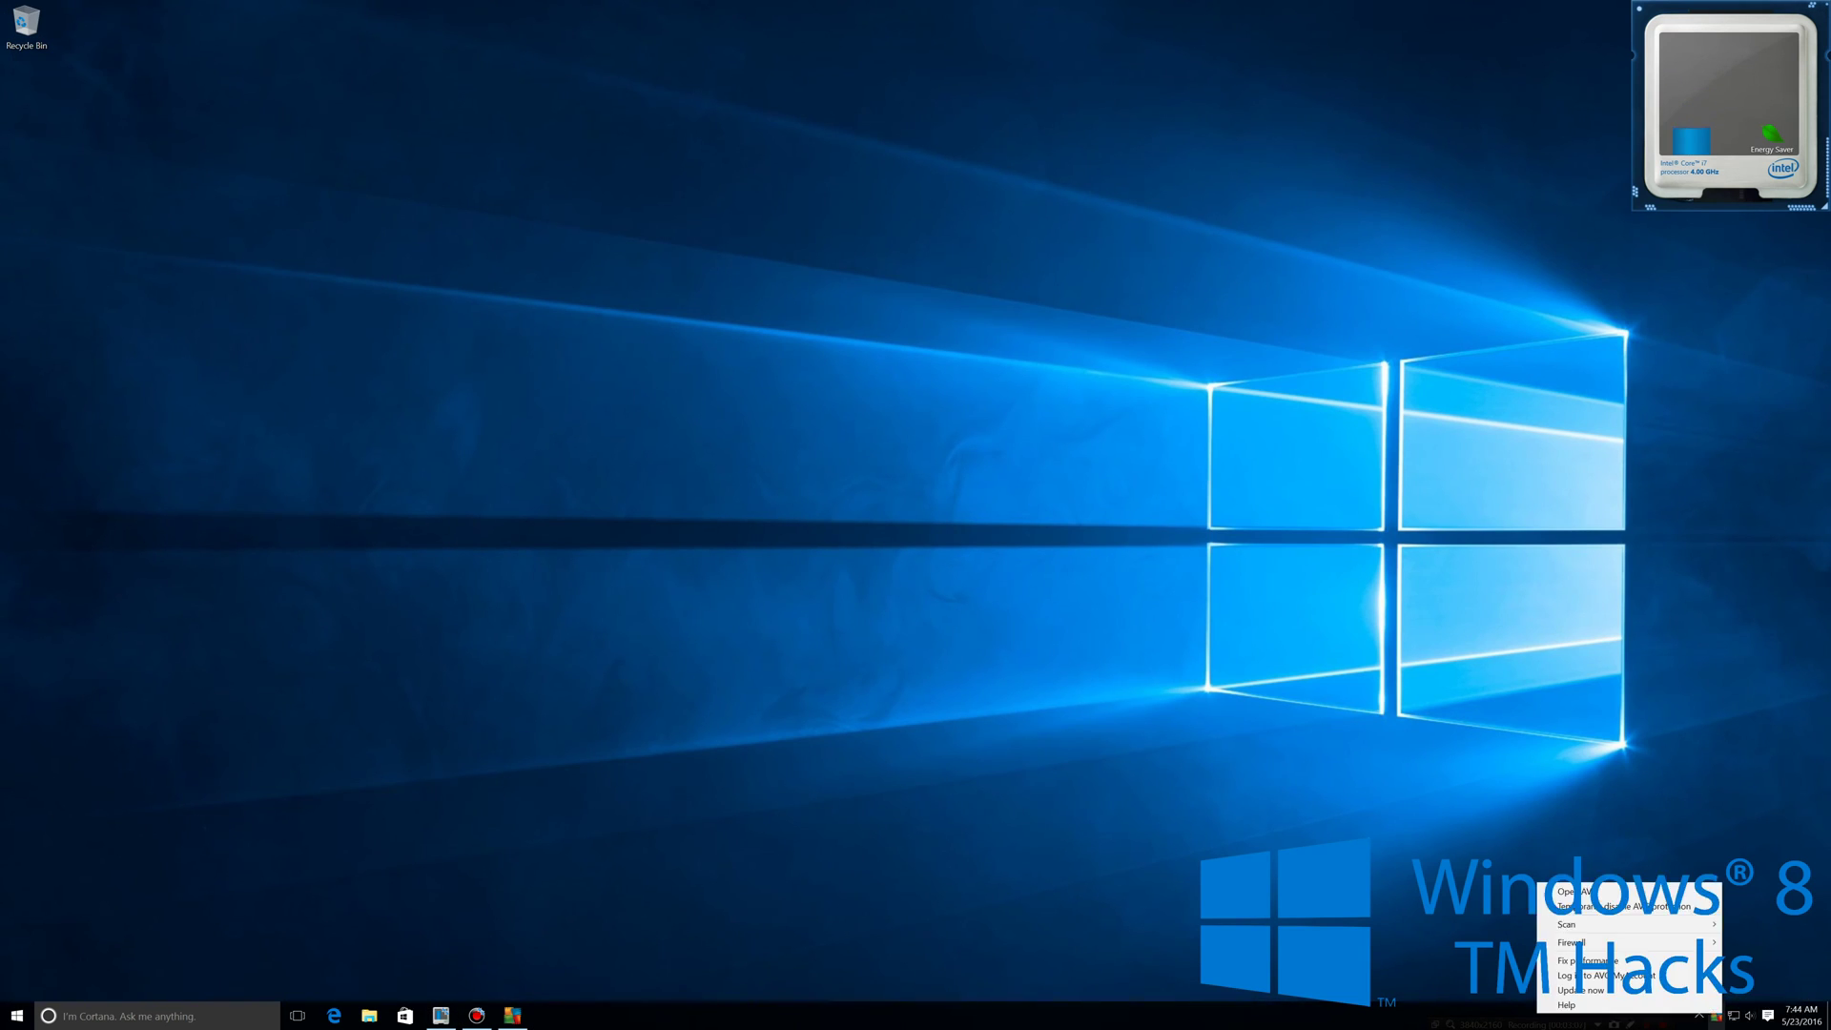
left_click(1574, 891)
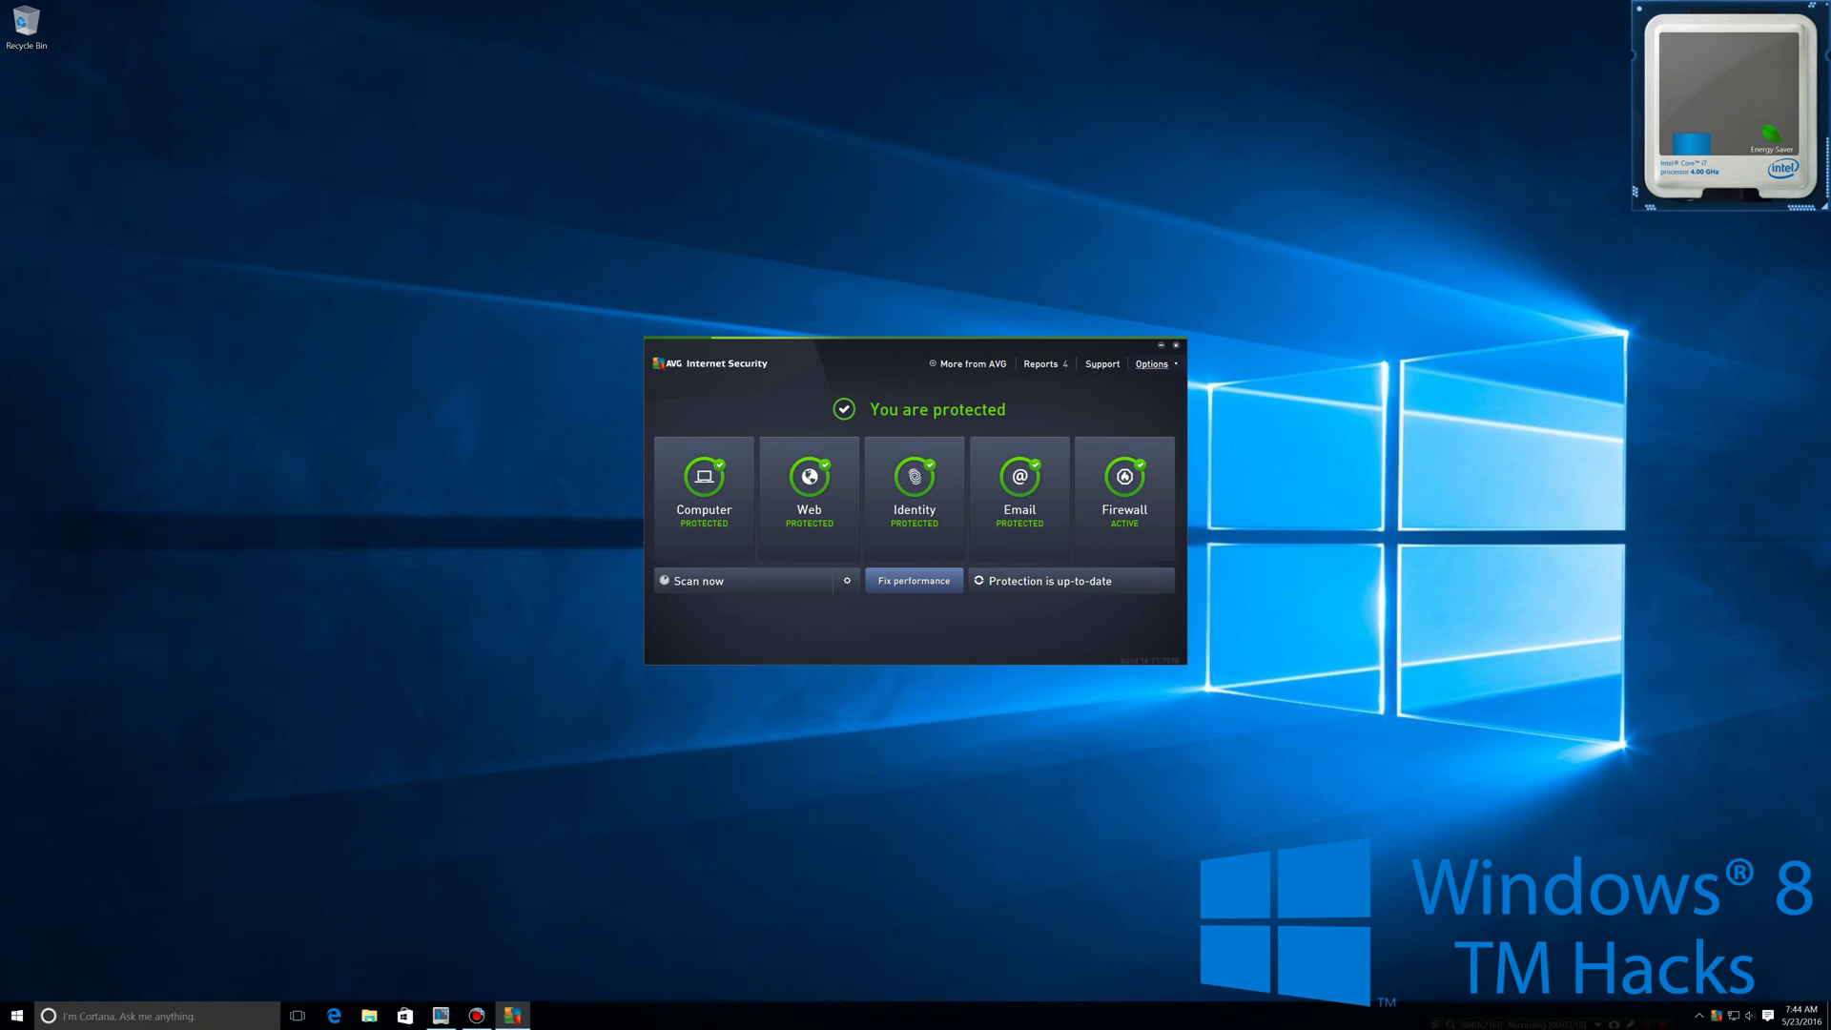
Step: Show the Exceptions section of AVG's Advanced settings
left_click(1151, 364)
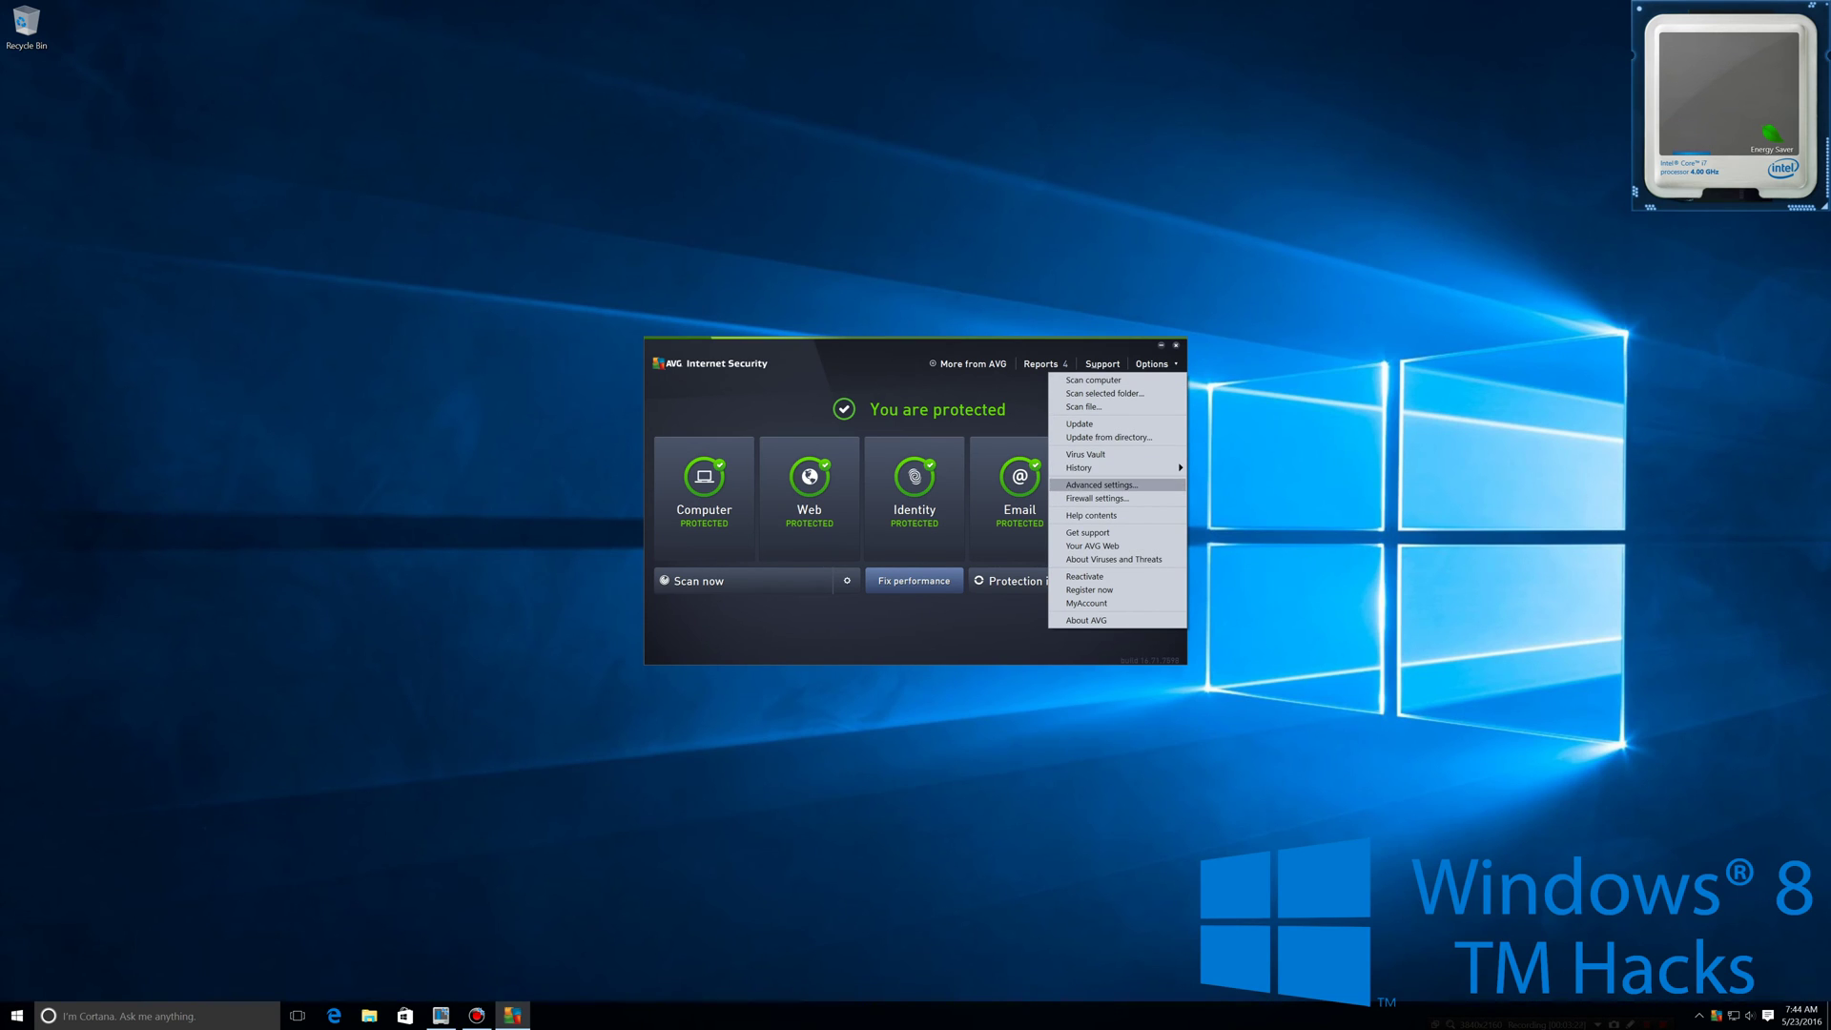
left_click(1103, 486)
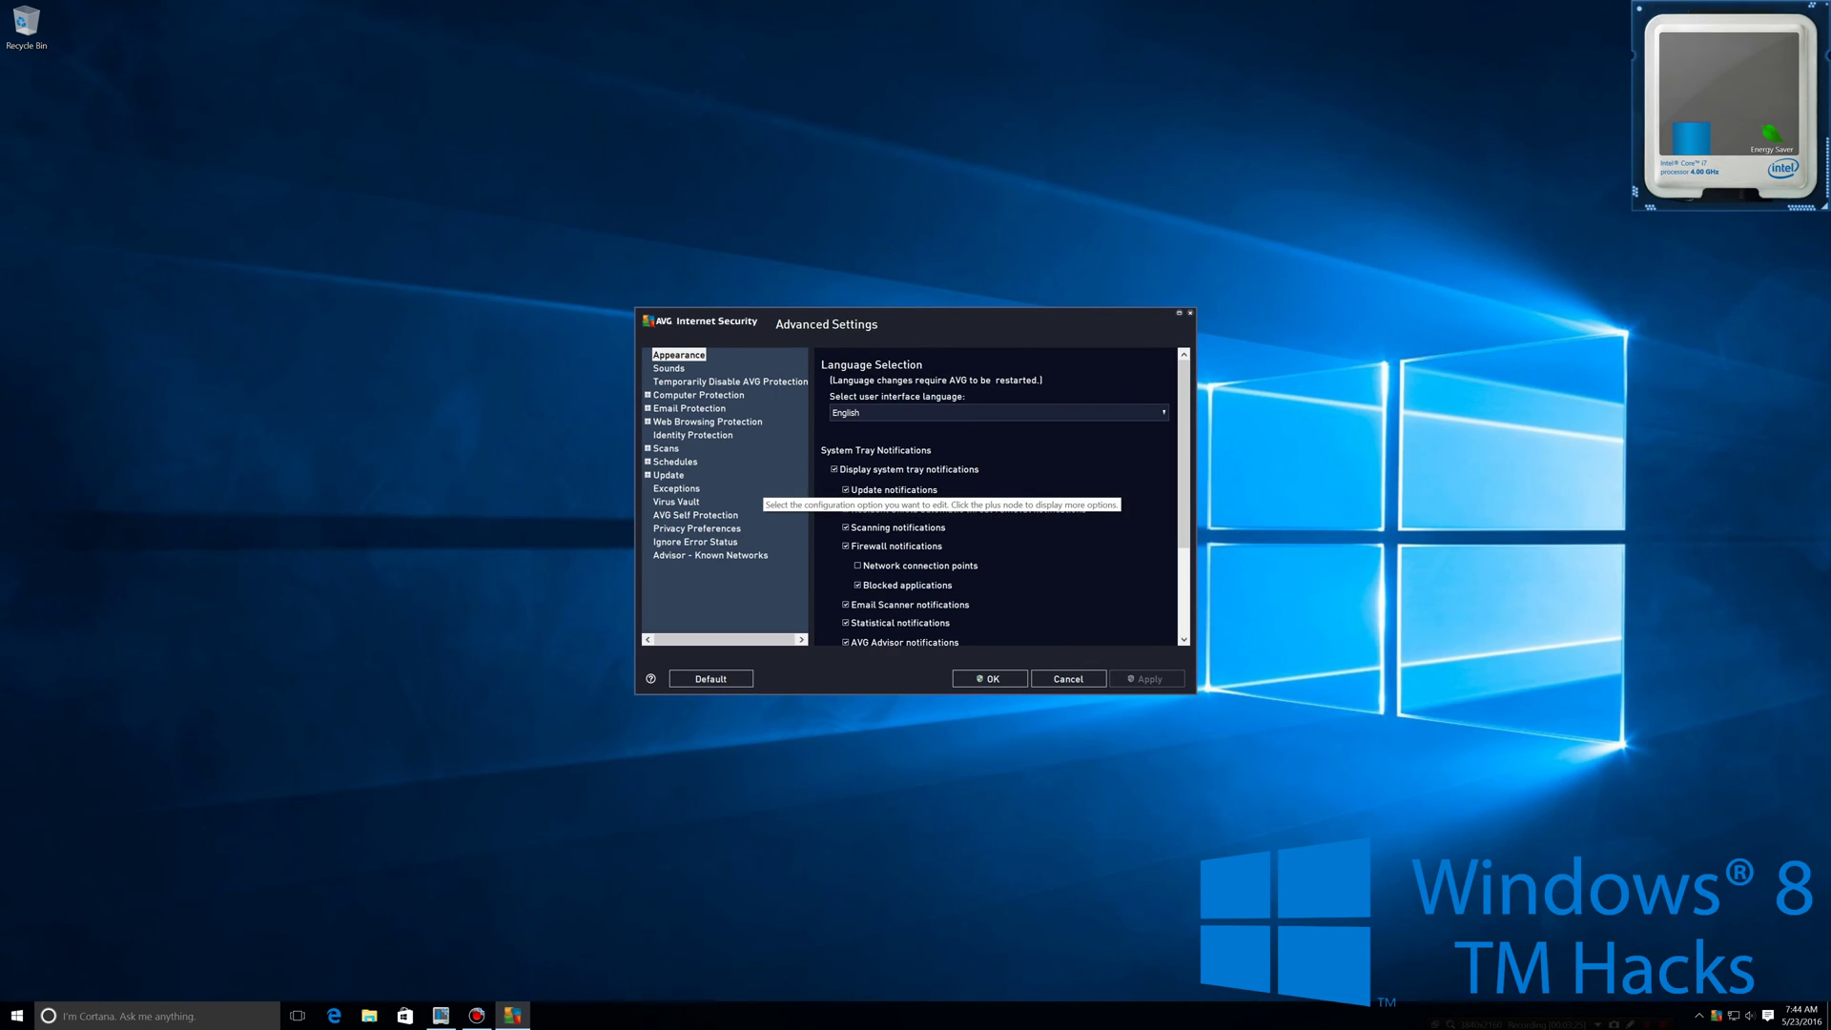
left_click(676, 488)
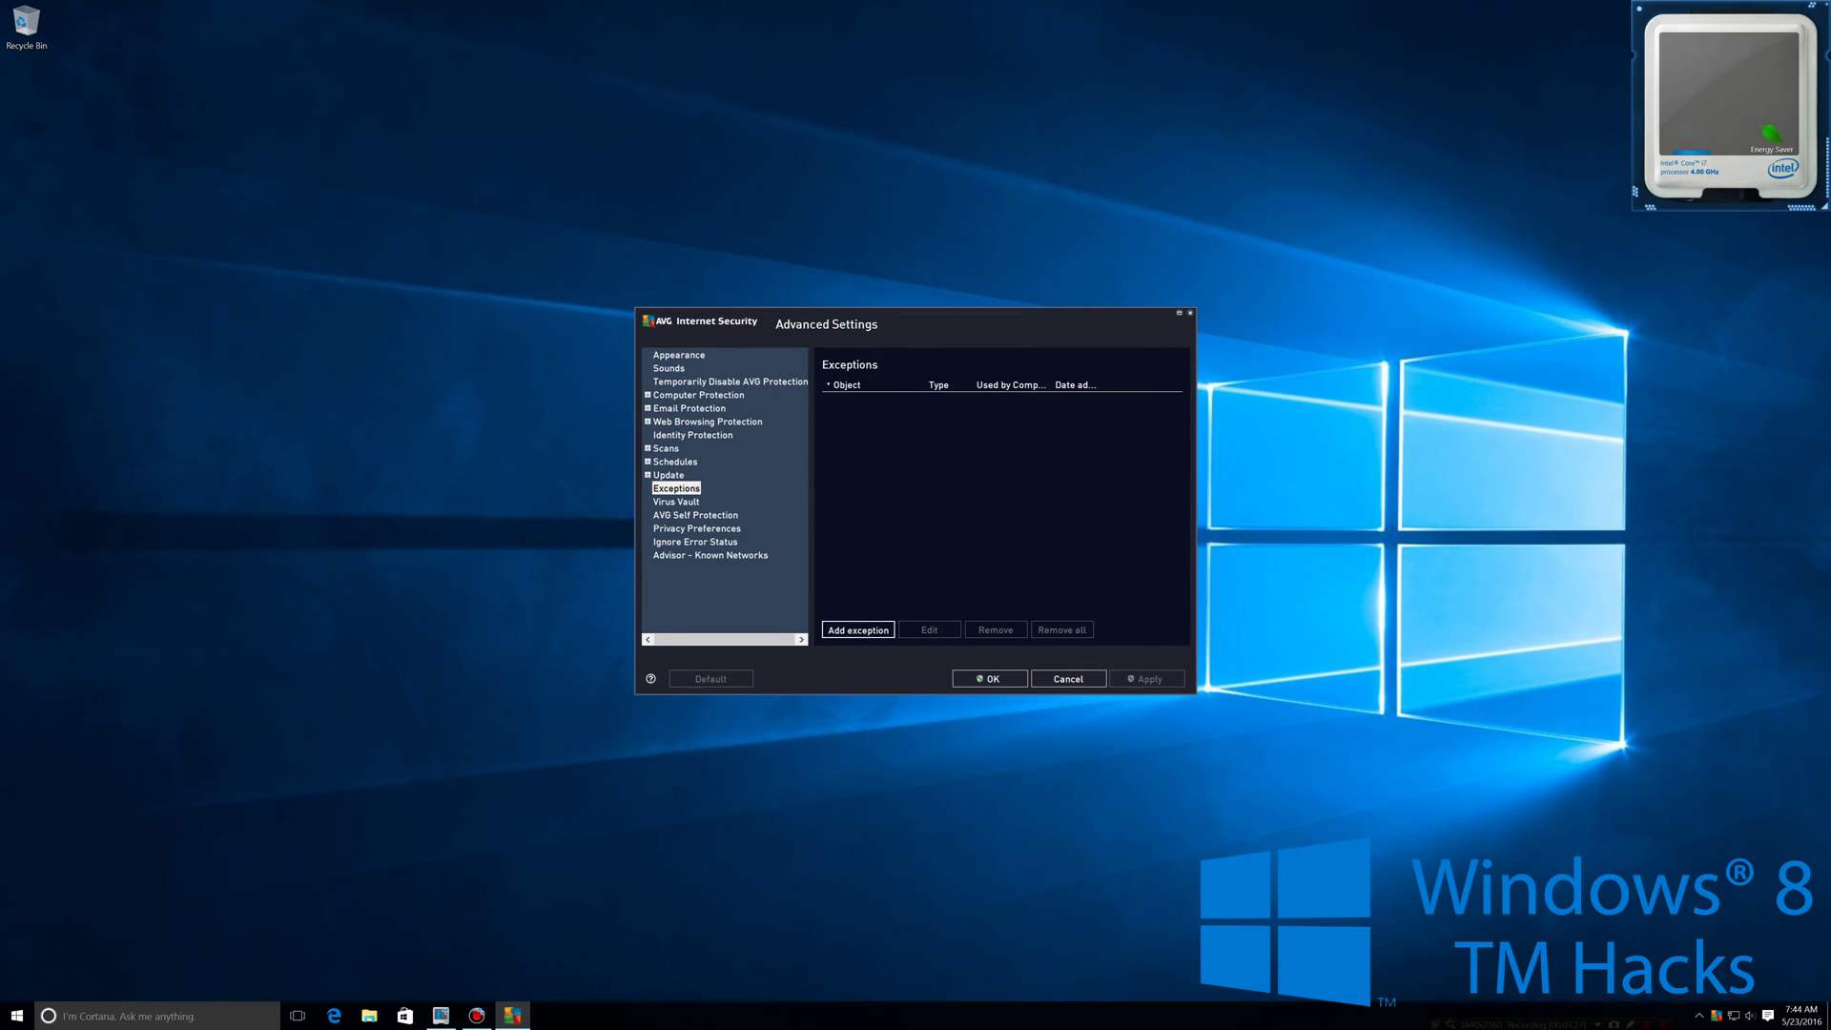
Step: Add BlackOps3.exe as an Application or File exception kept even when the file is moved
left_click(858, 631)
left_click(817, 370)
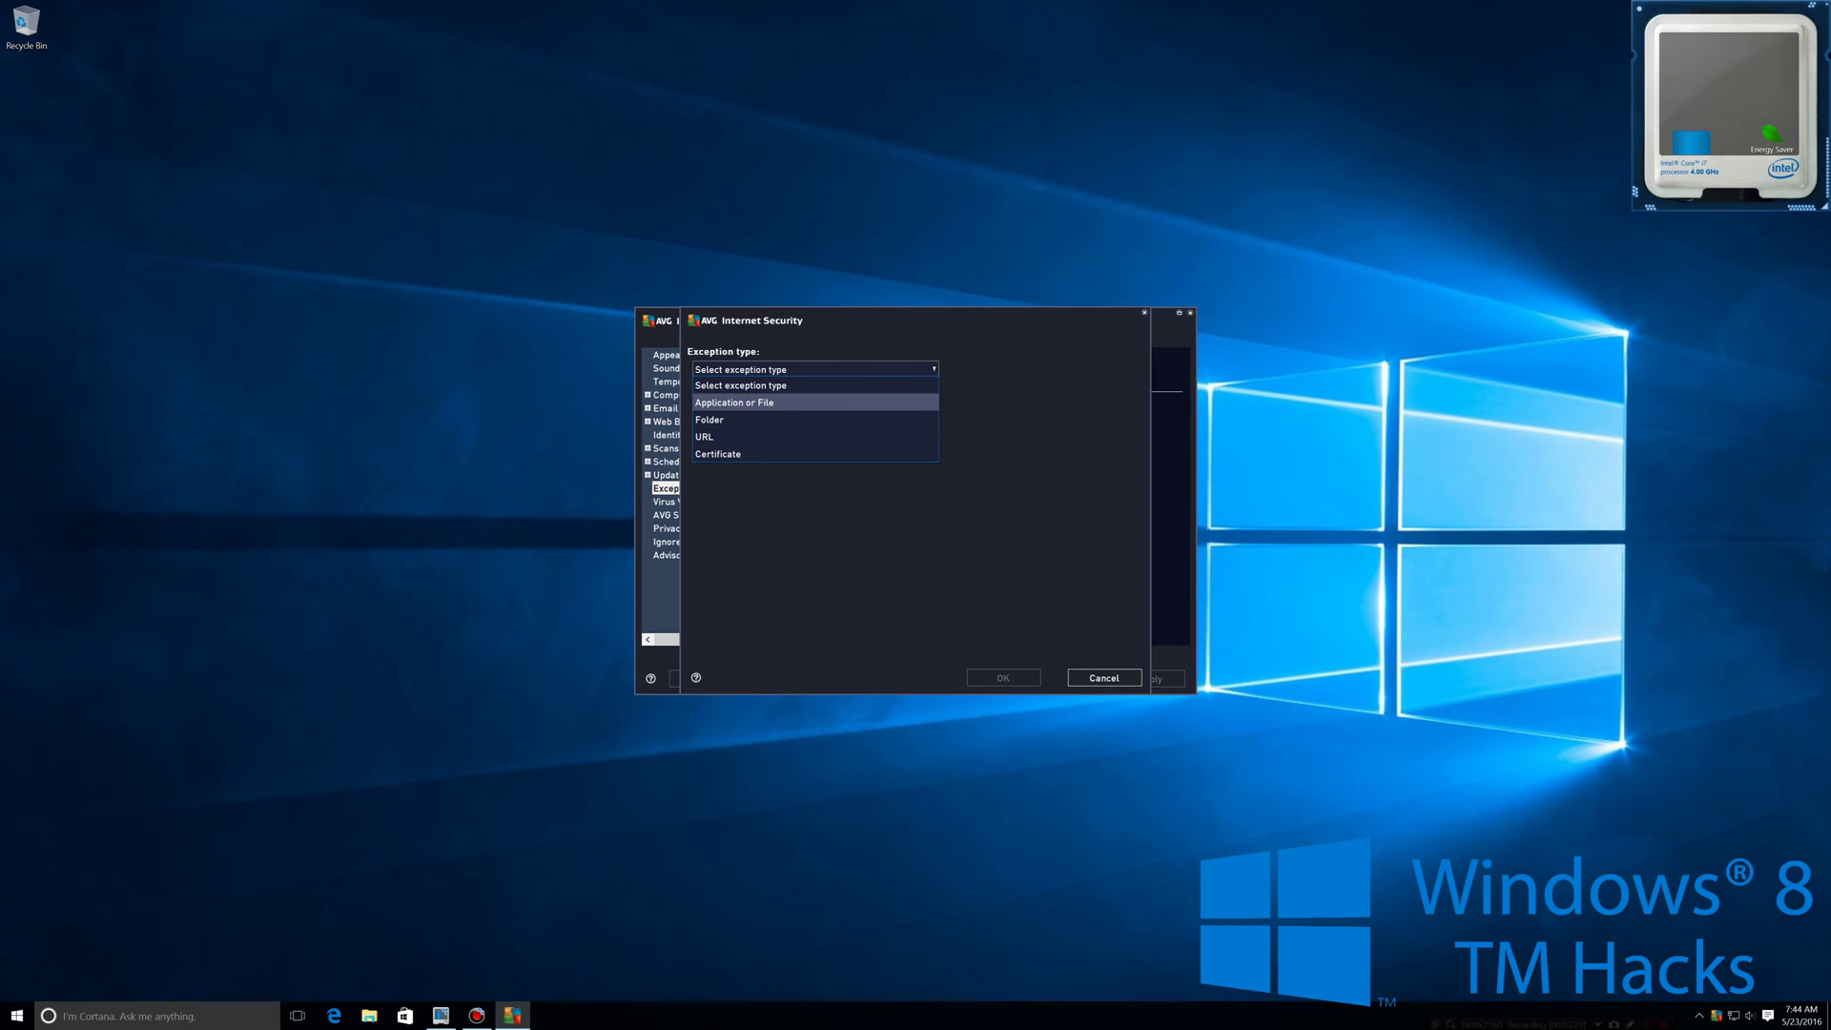
left_click(759, 404)
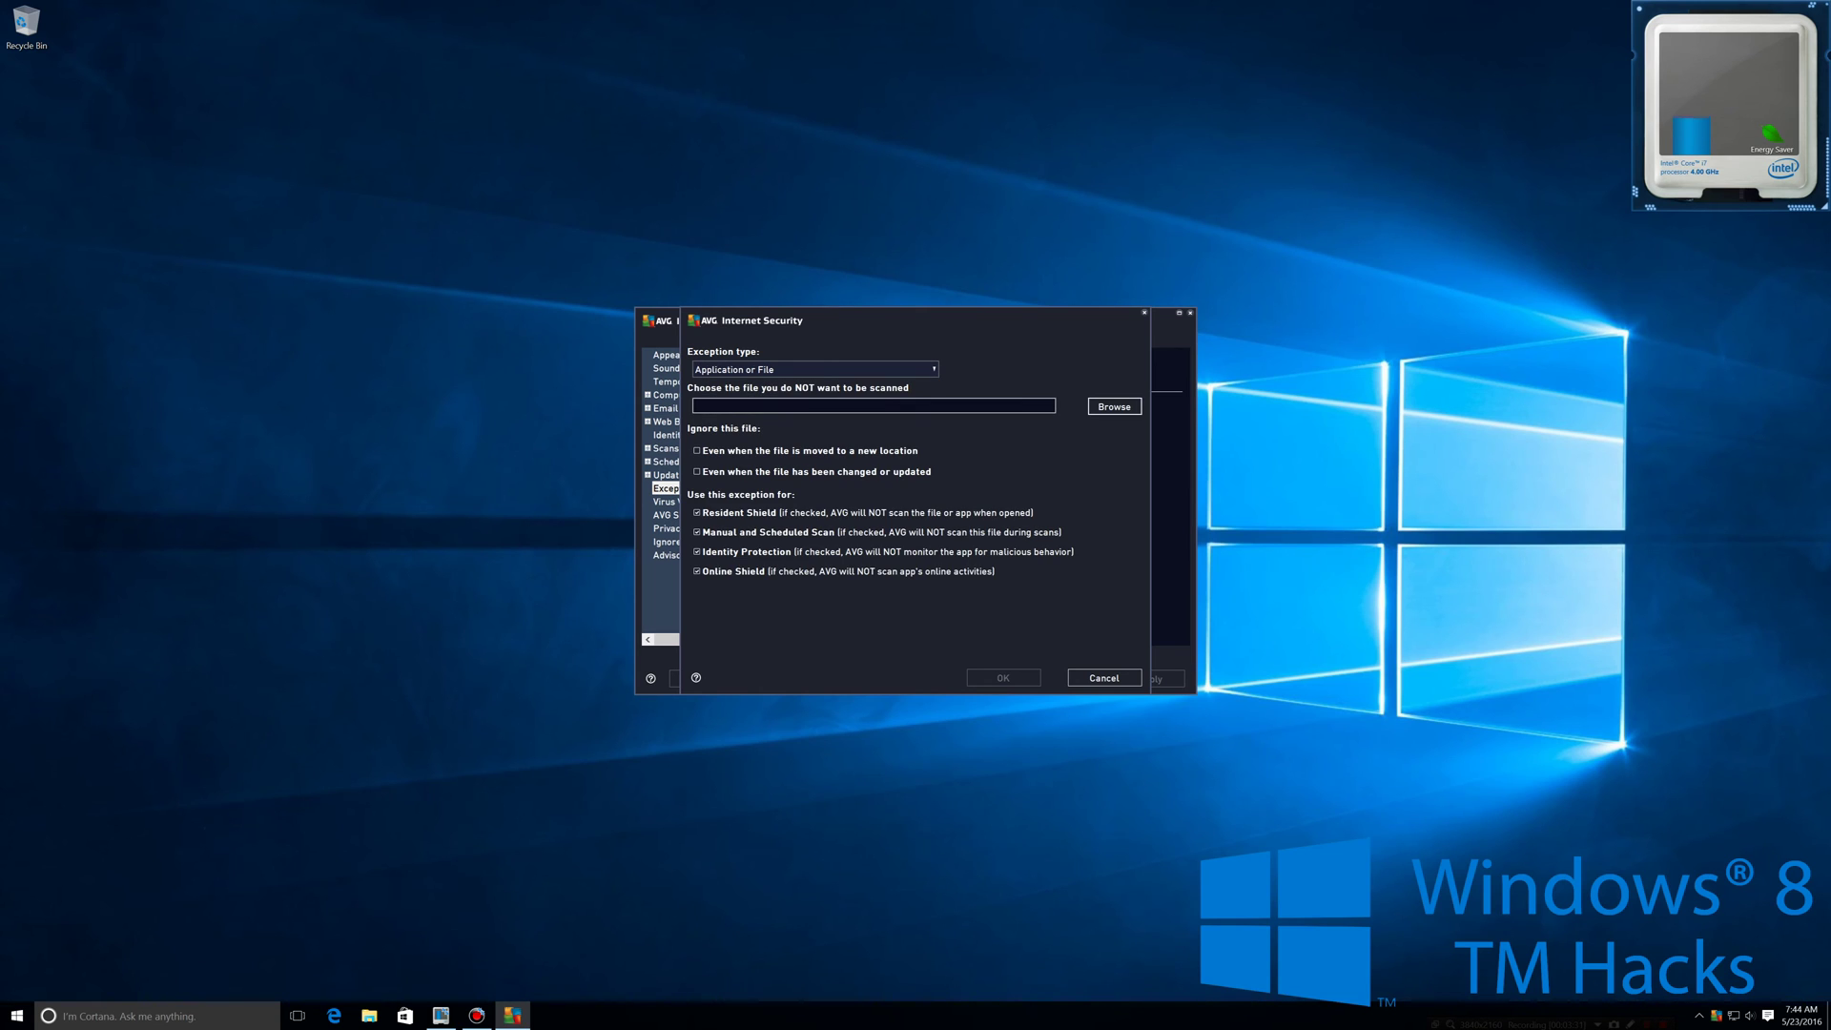
left_click(697, 451)
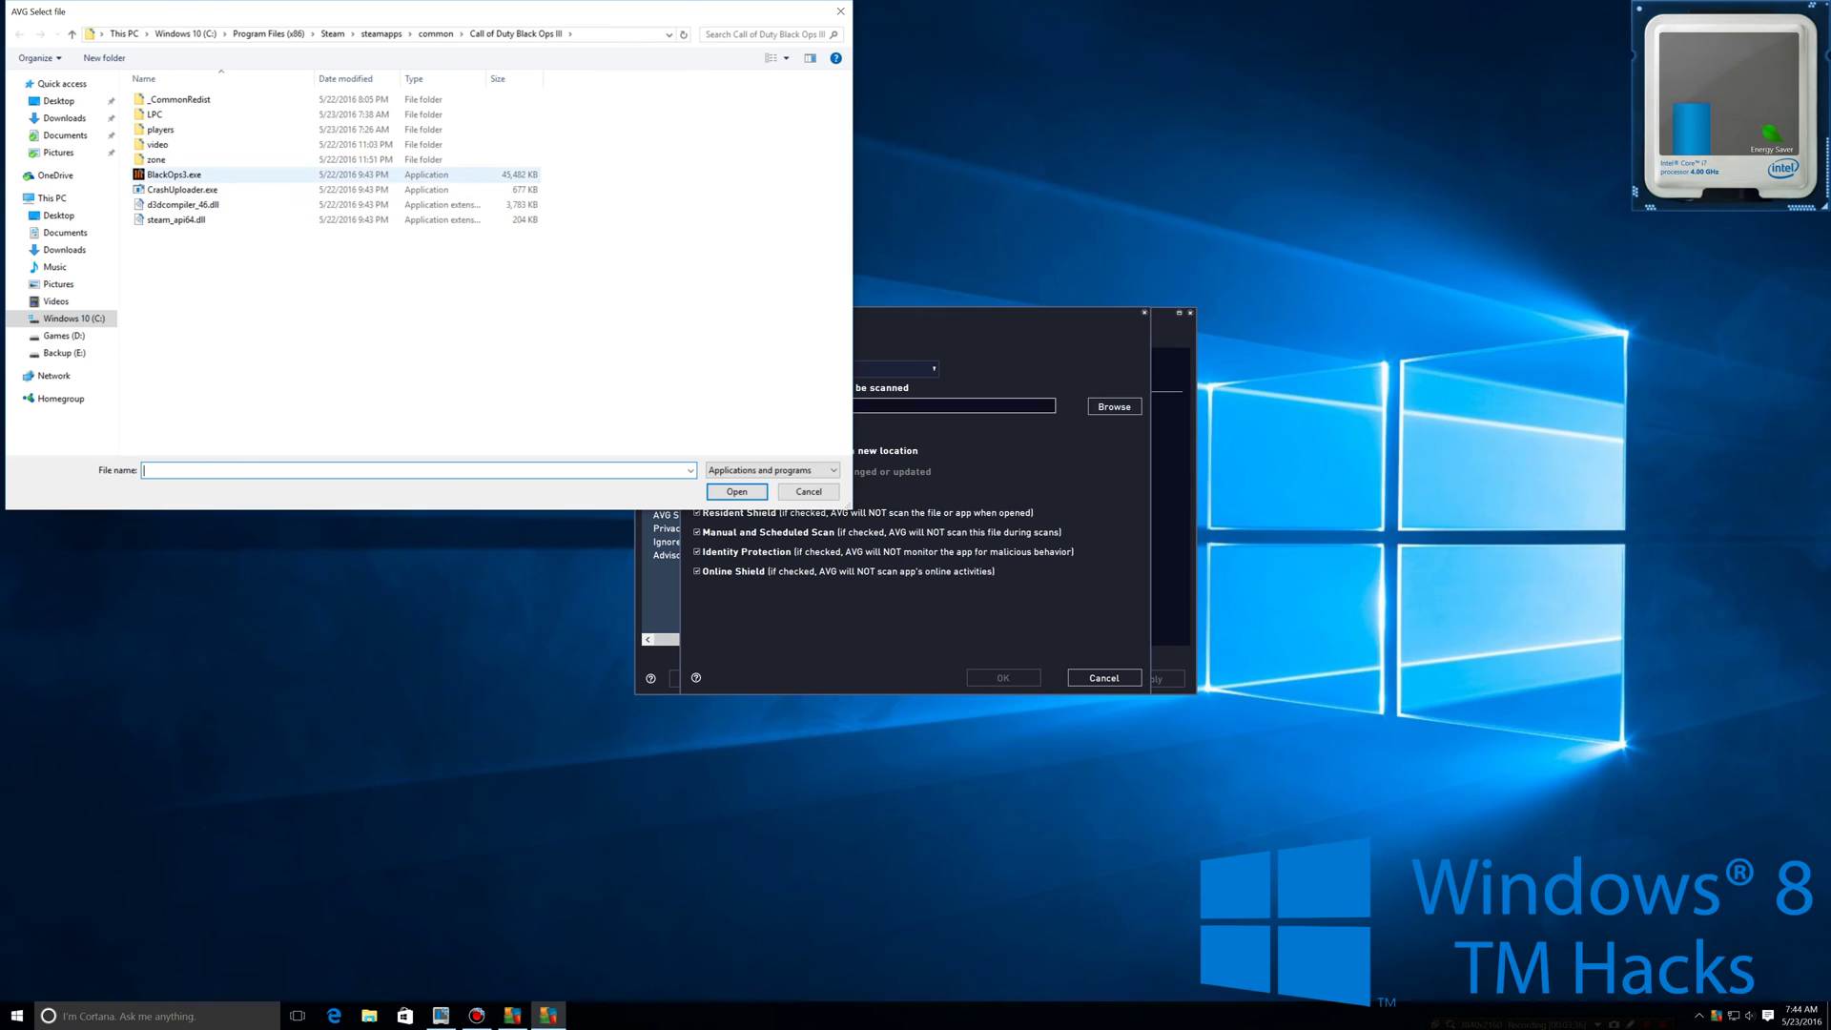
left_click(174, 173)
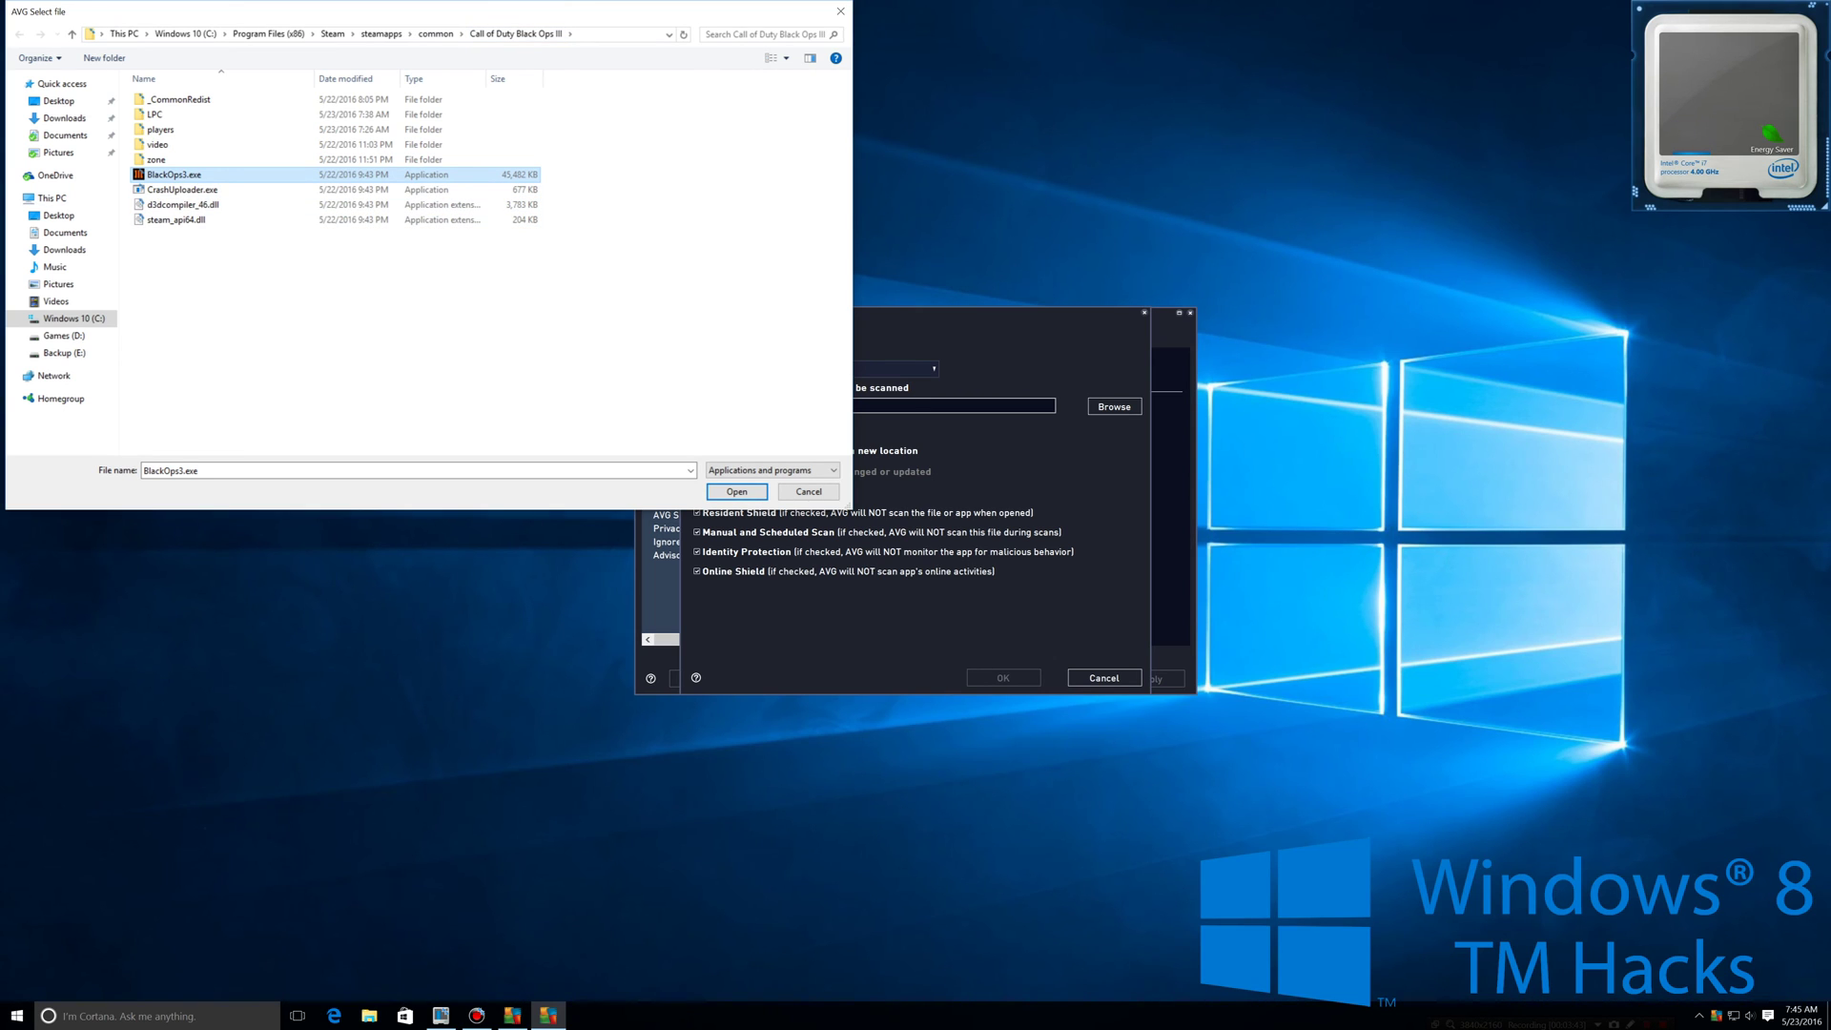
key("Return")
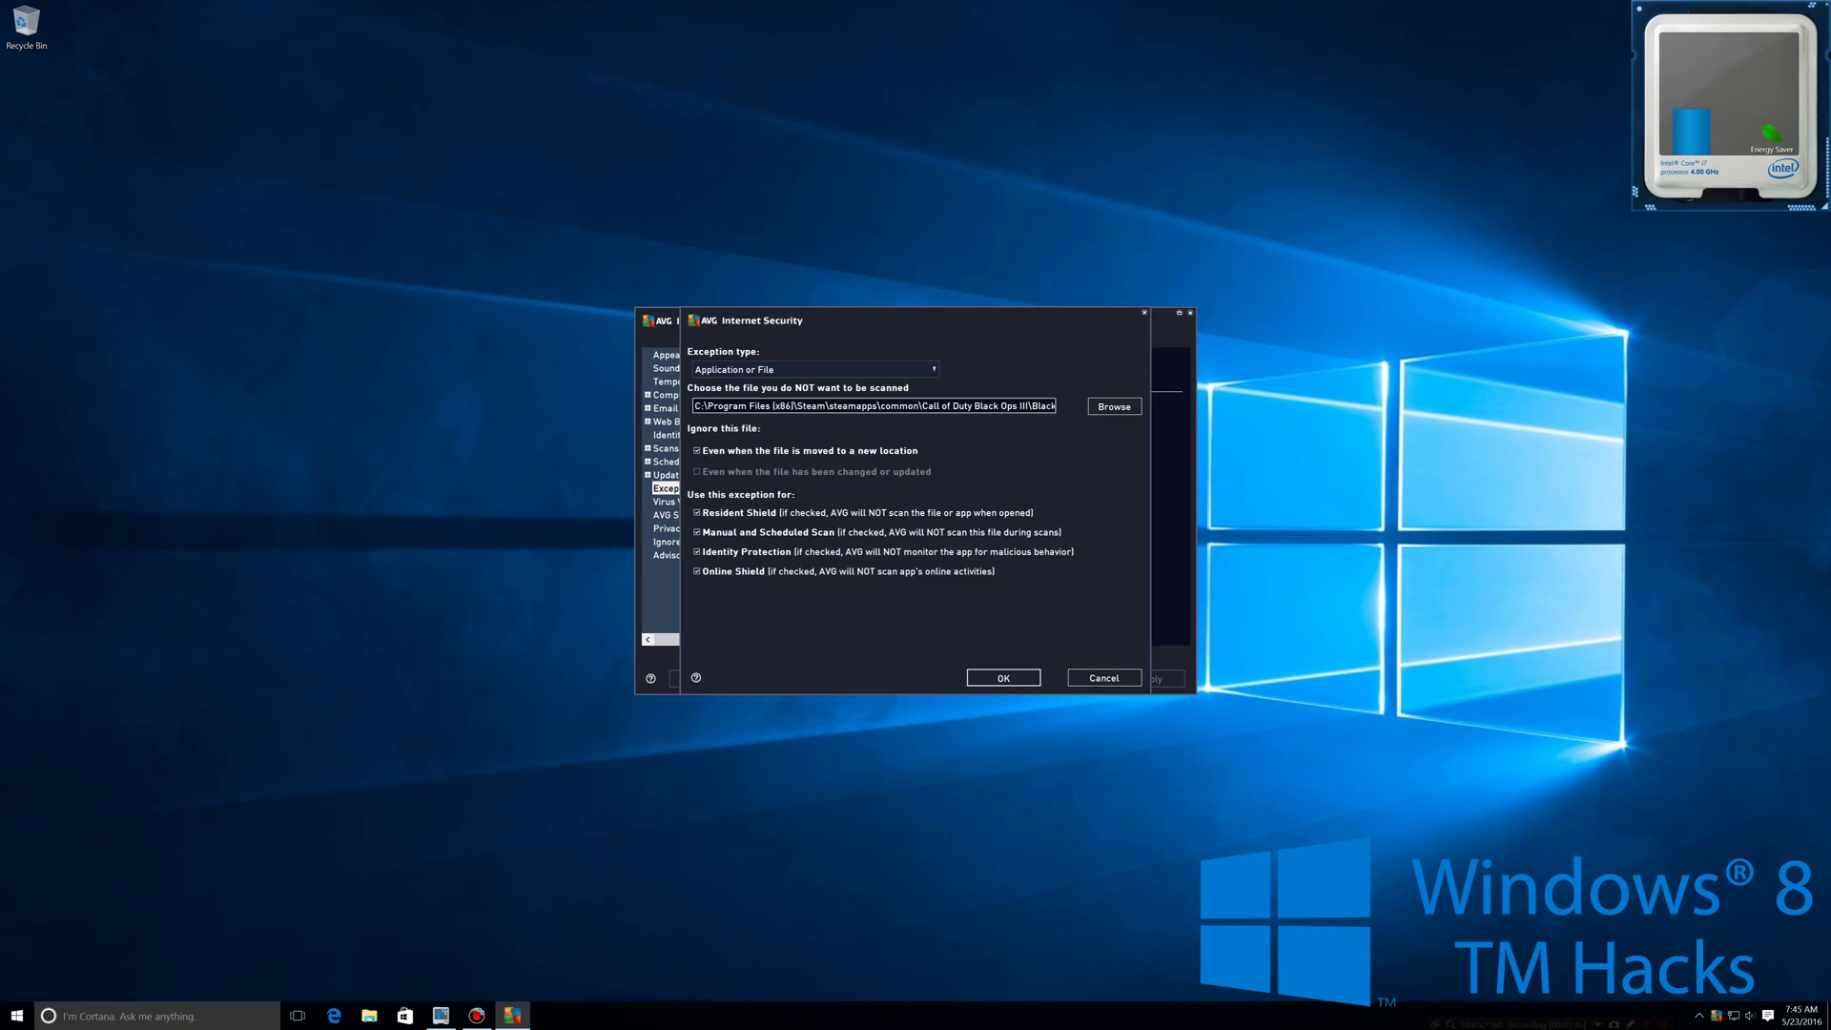
left_click(1002, 677)
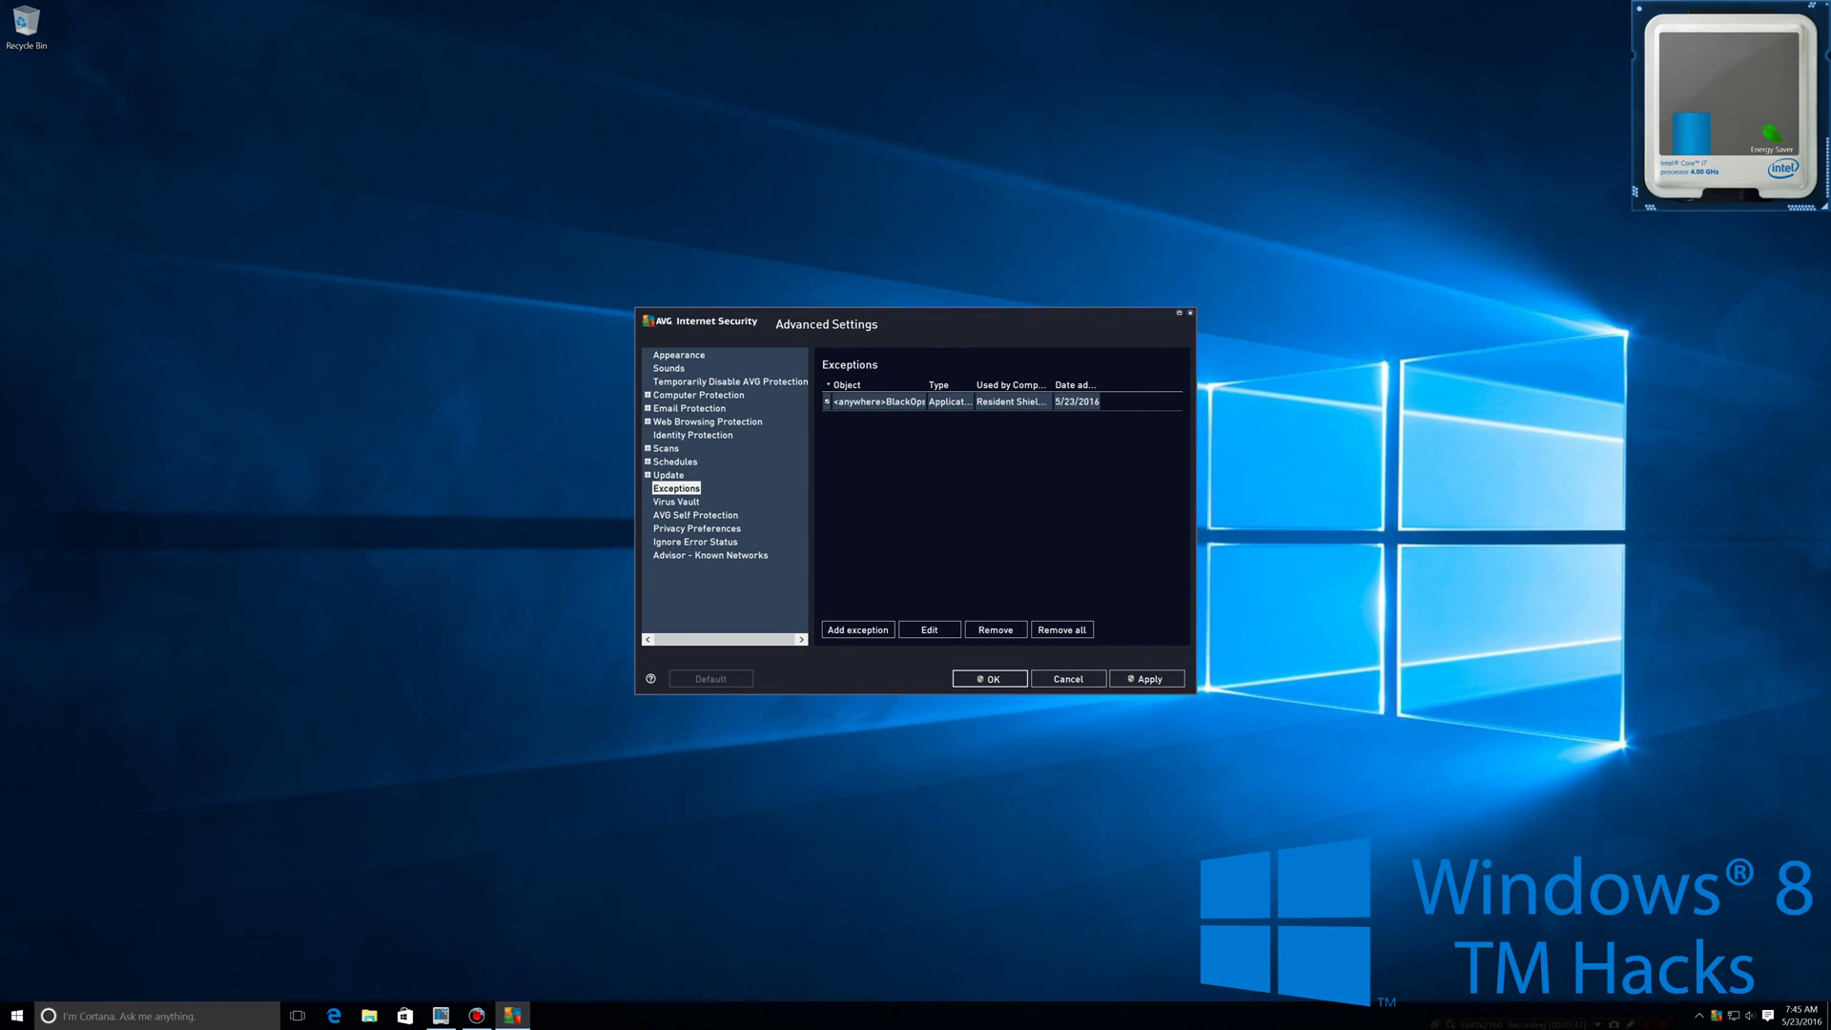
Step: Accept the advanced settings, close AVG and relaunch Steam from Start search
key("Return")
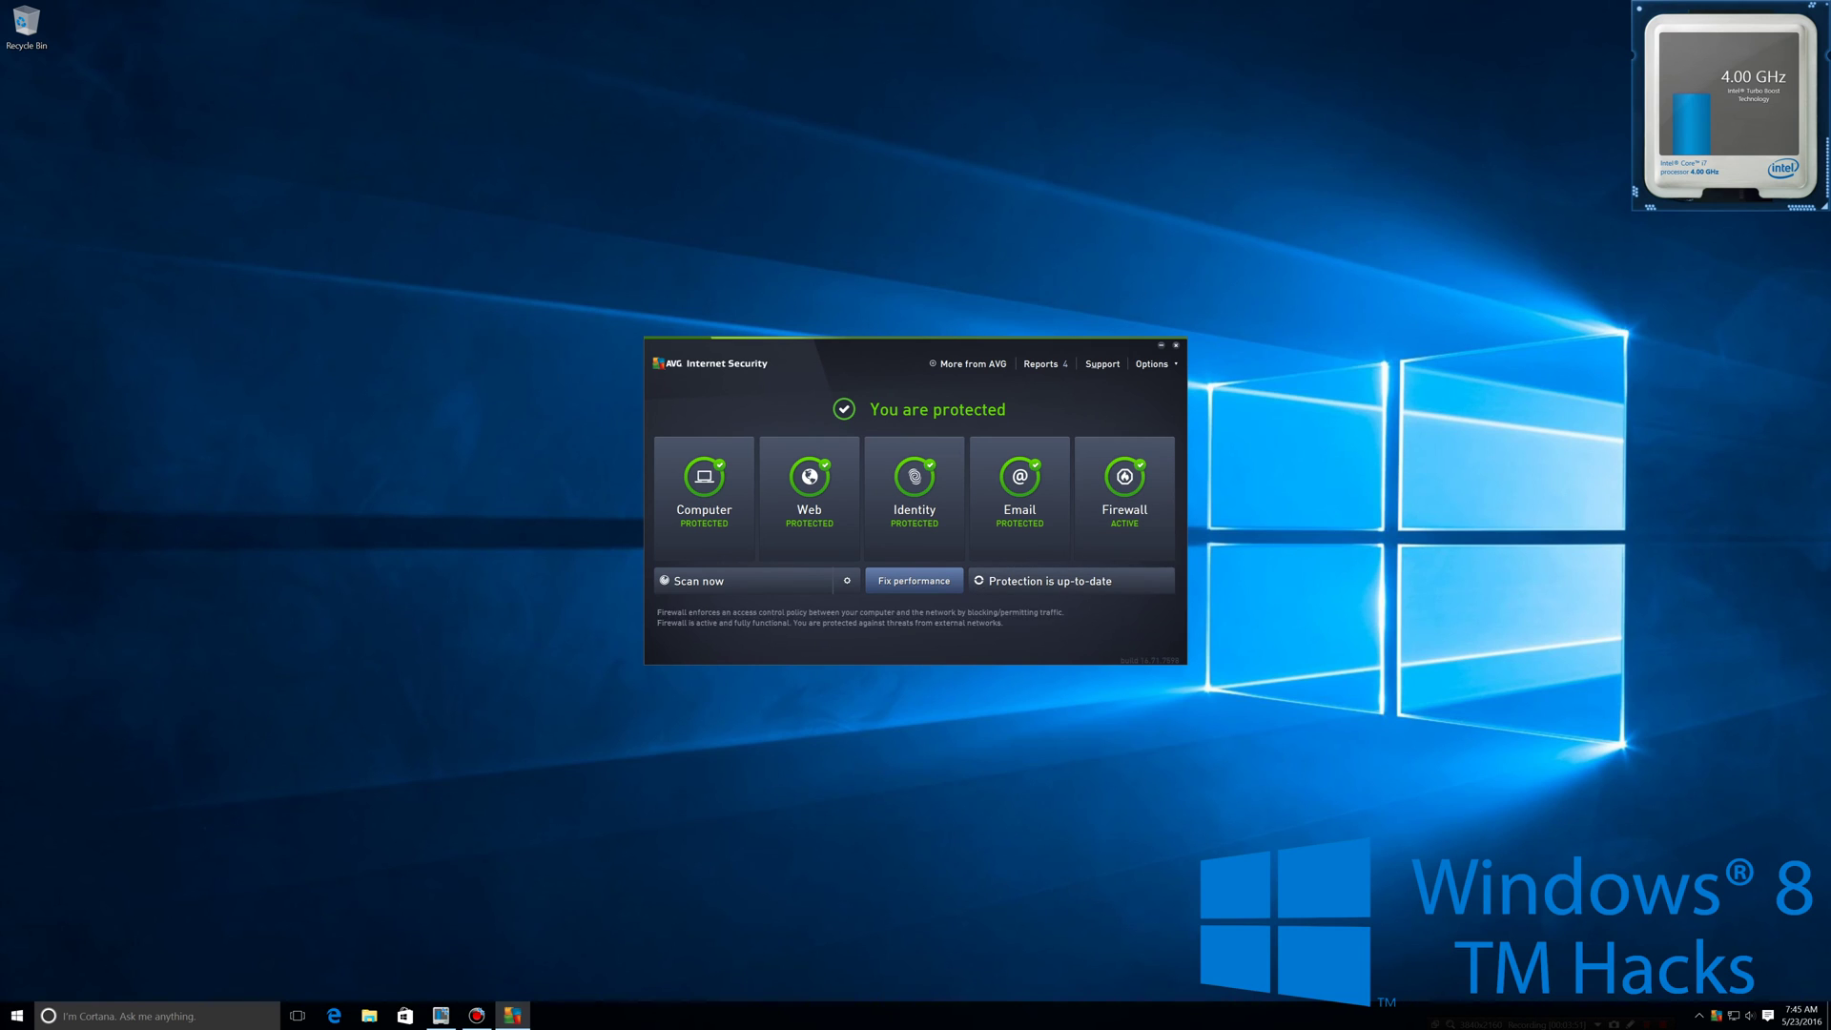
key("alt+F4")
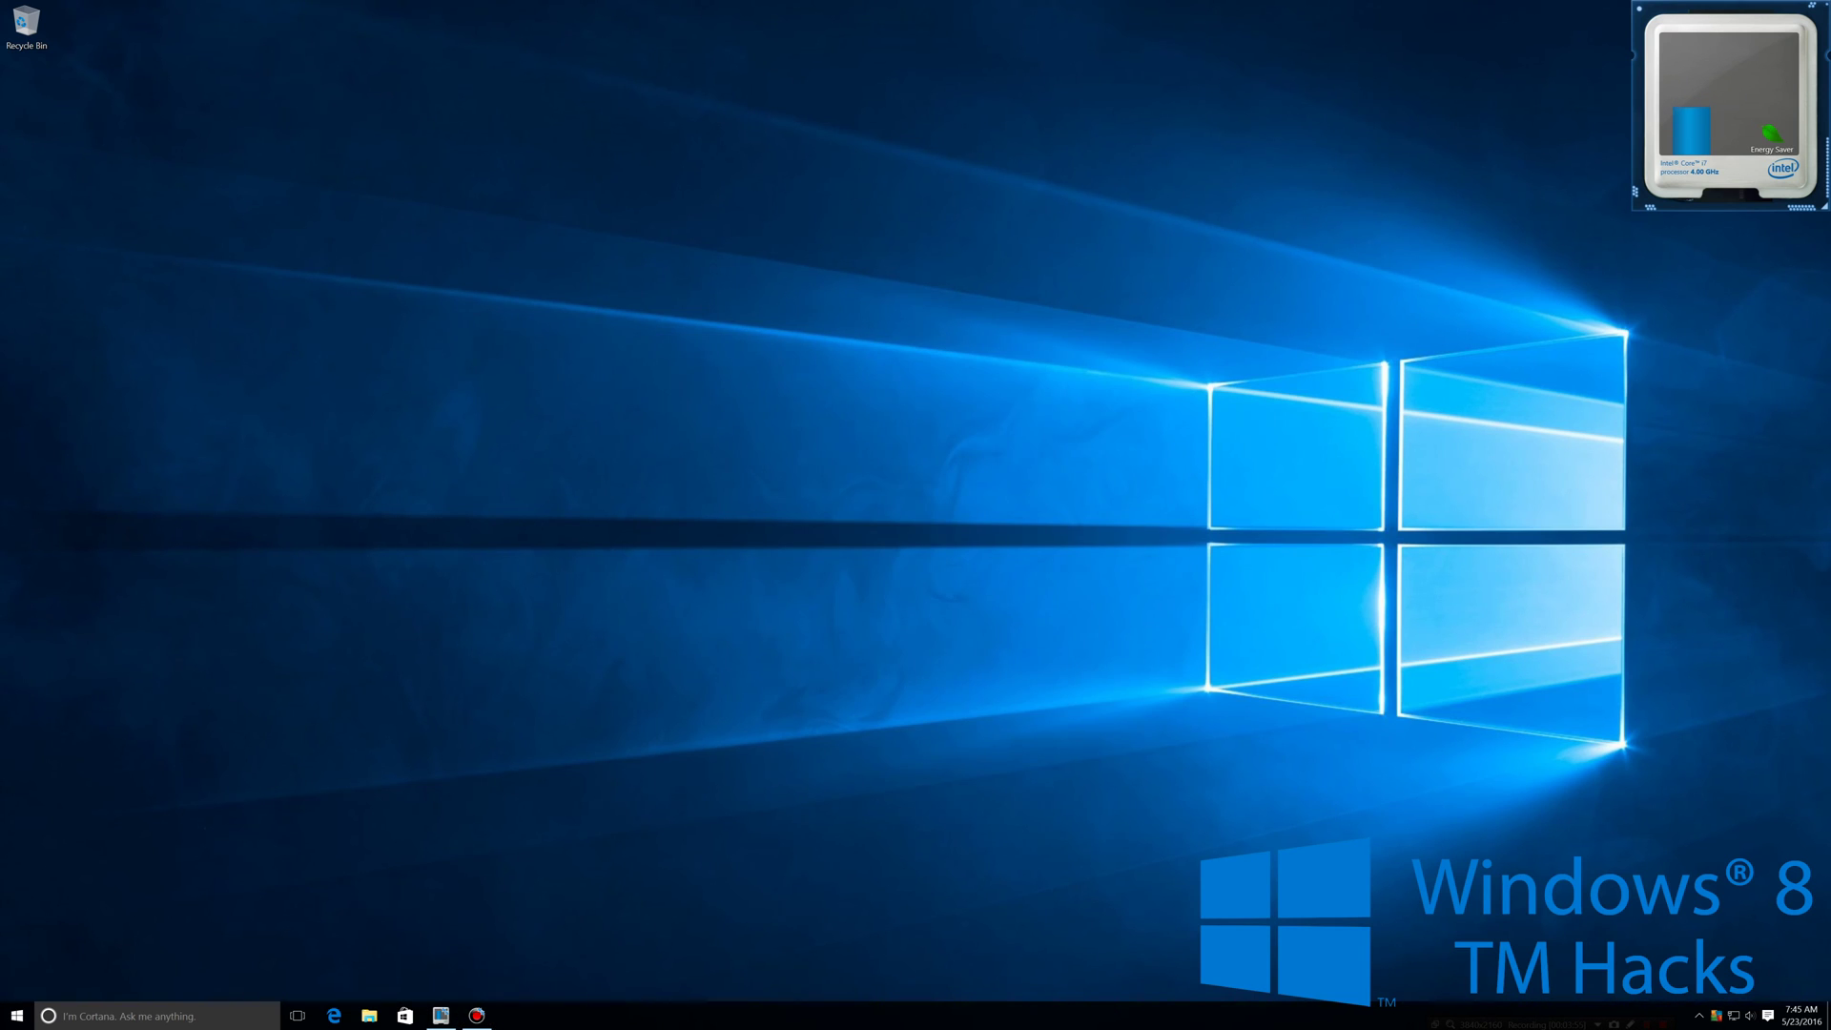
key("super")
type("st")
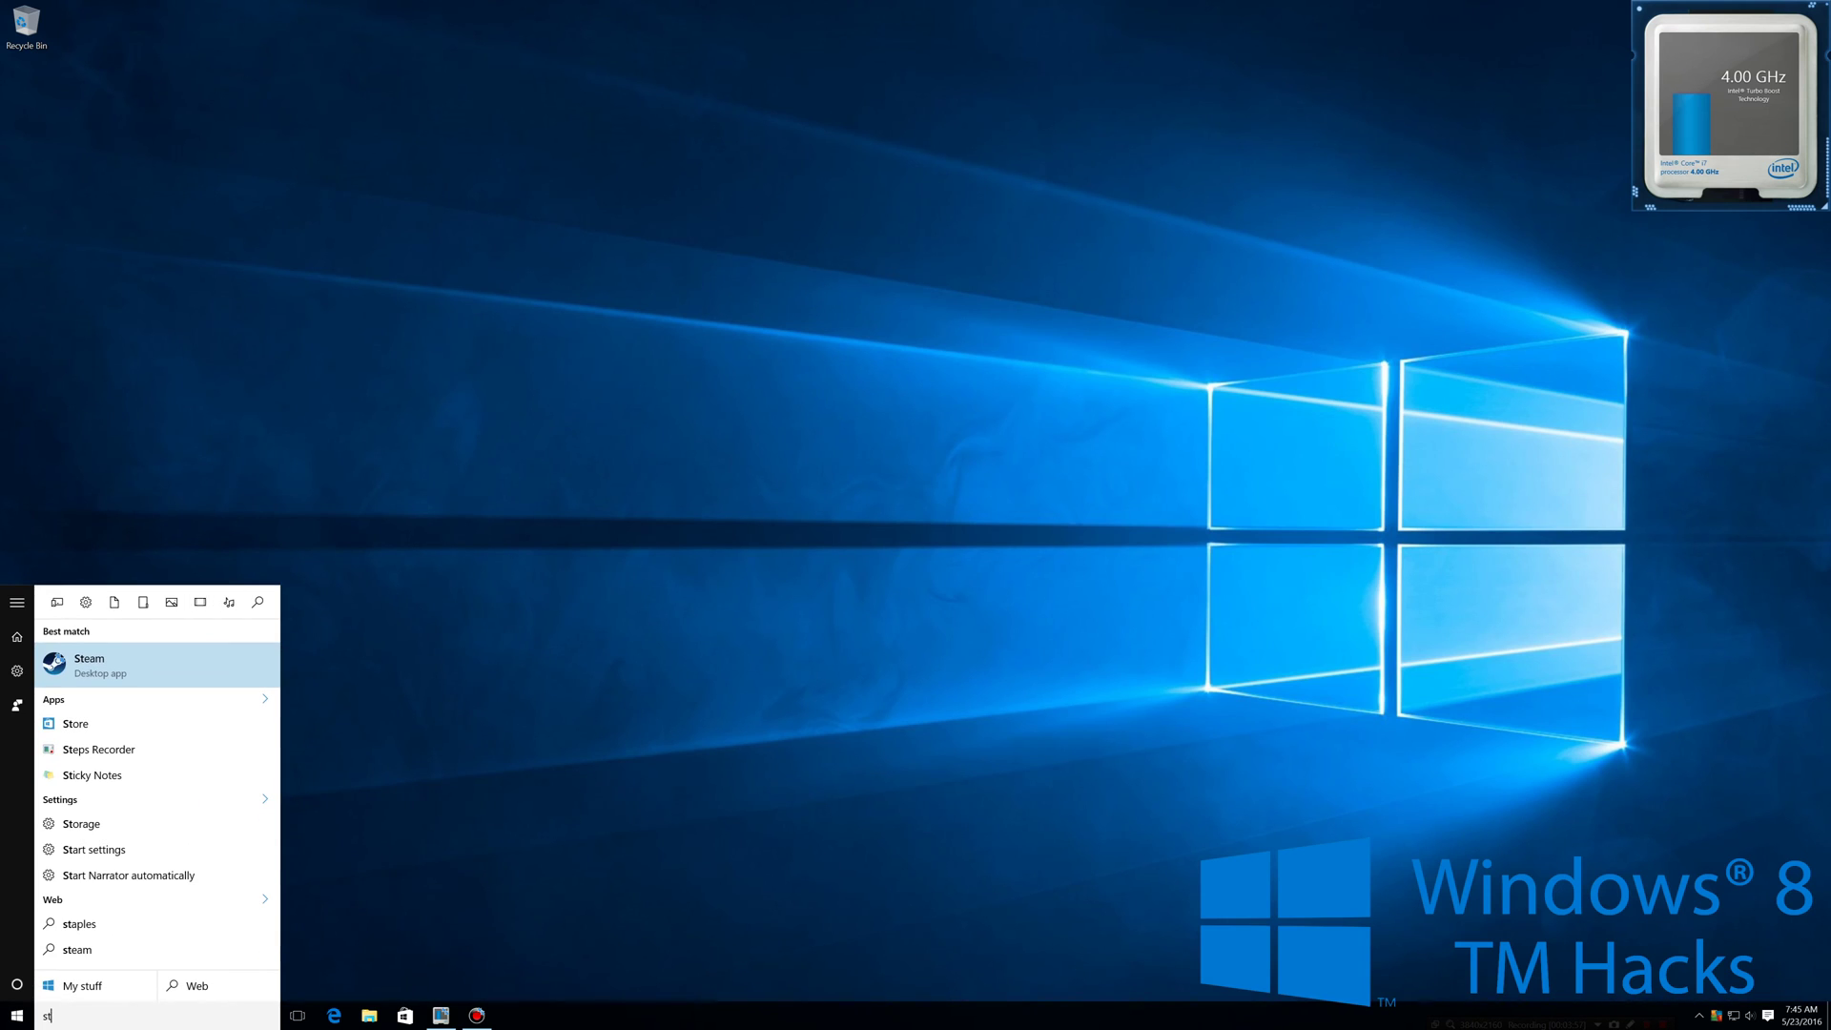
key("Return")
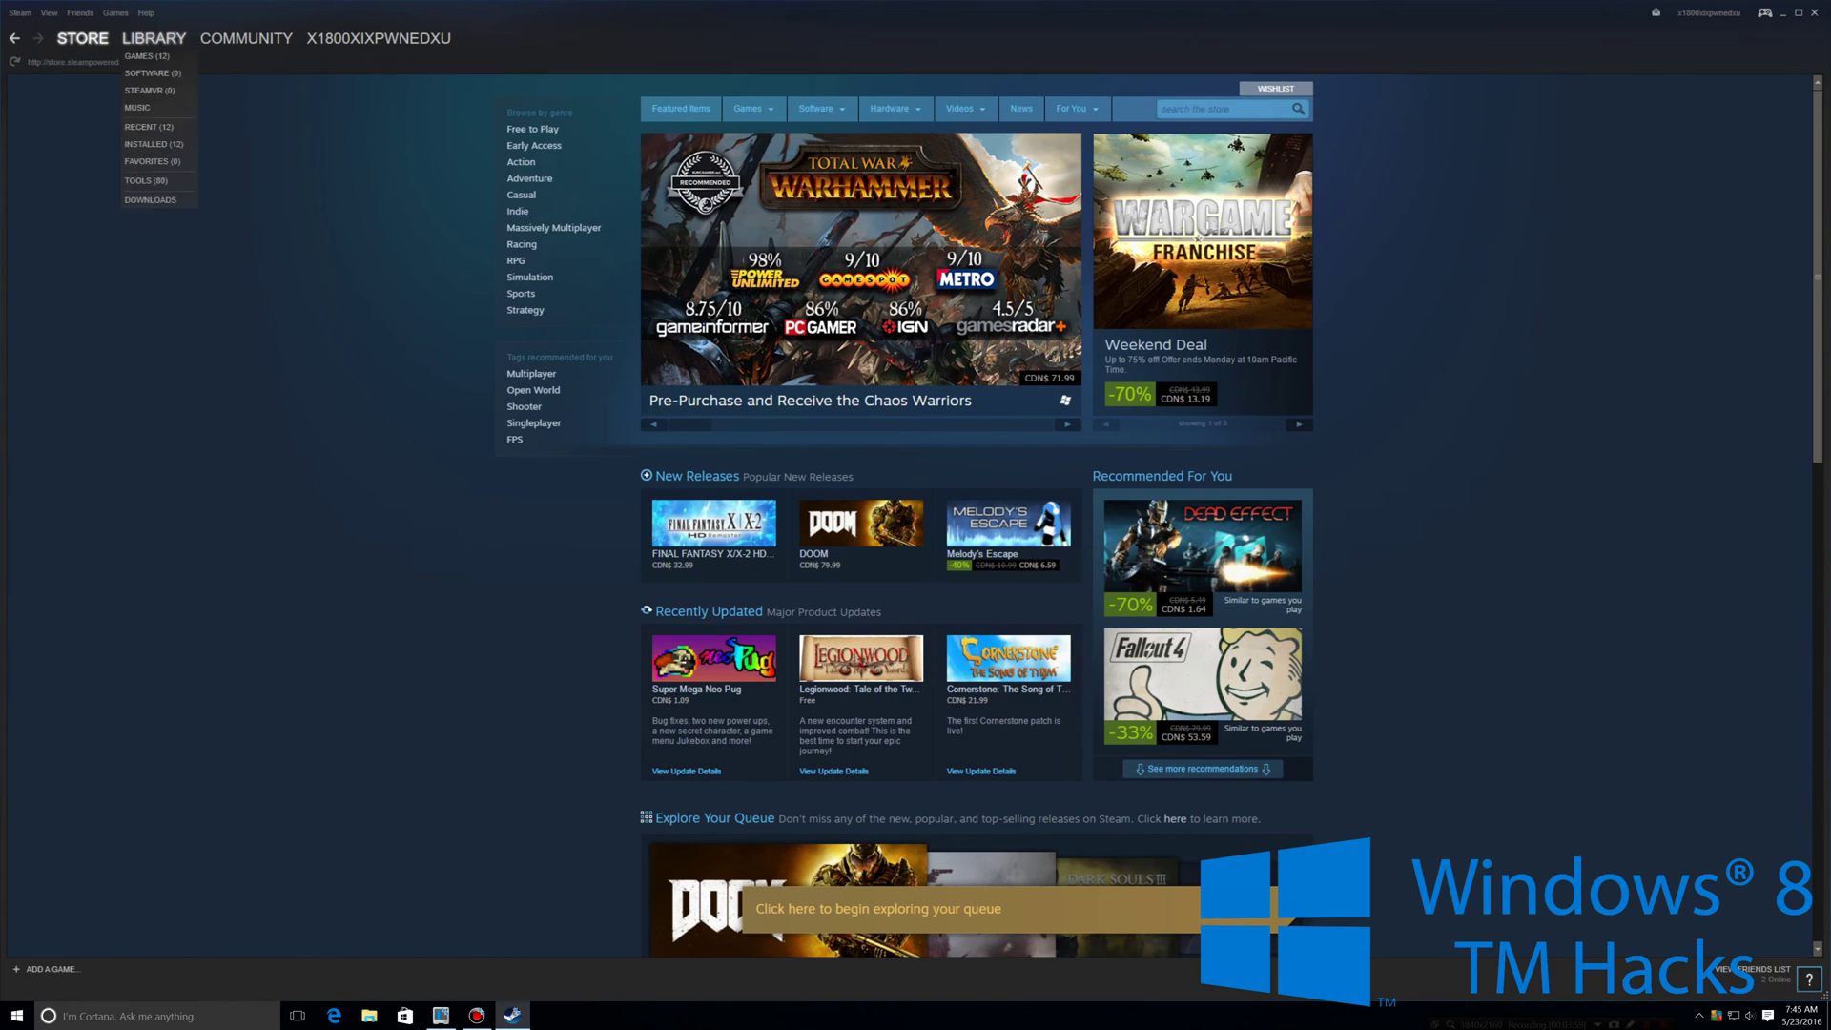
Step: Play Call of Duty: Black Ops III from the library and dismiss the Safe Mode prompt
left_click(153, 38)
left_click(239, 145)
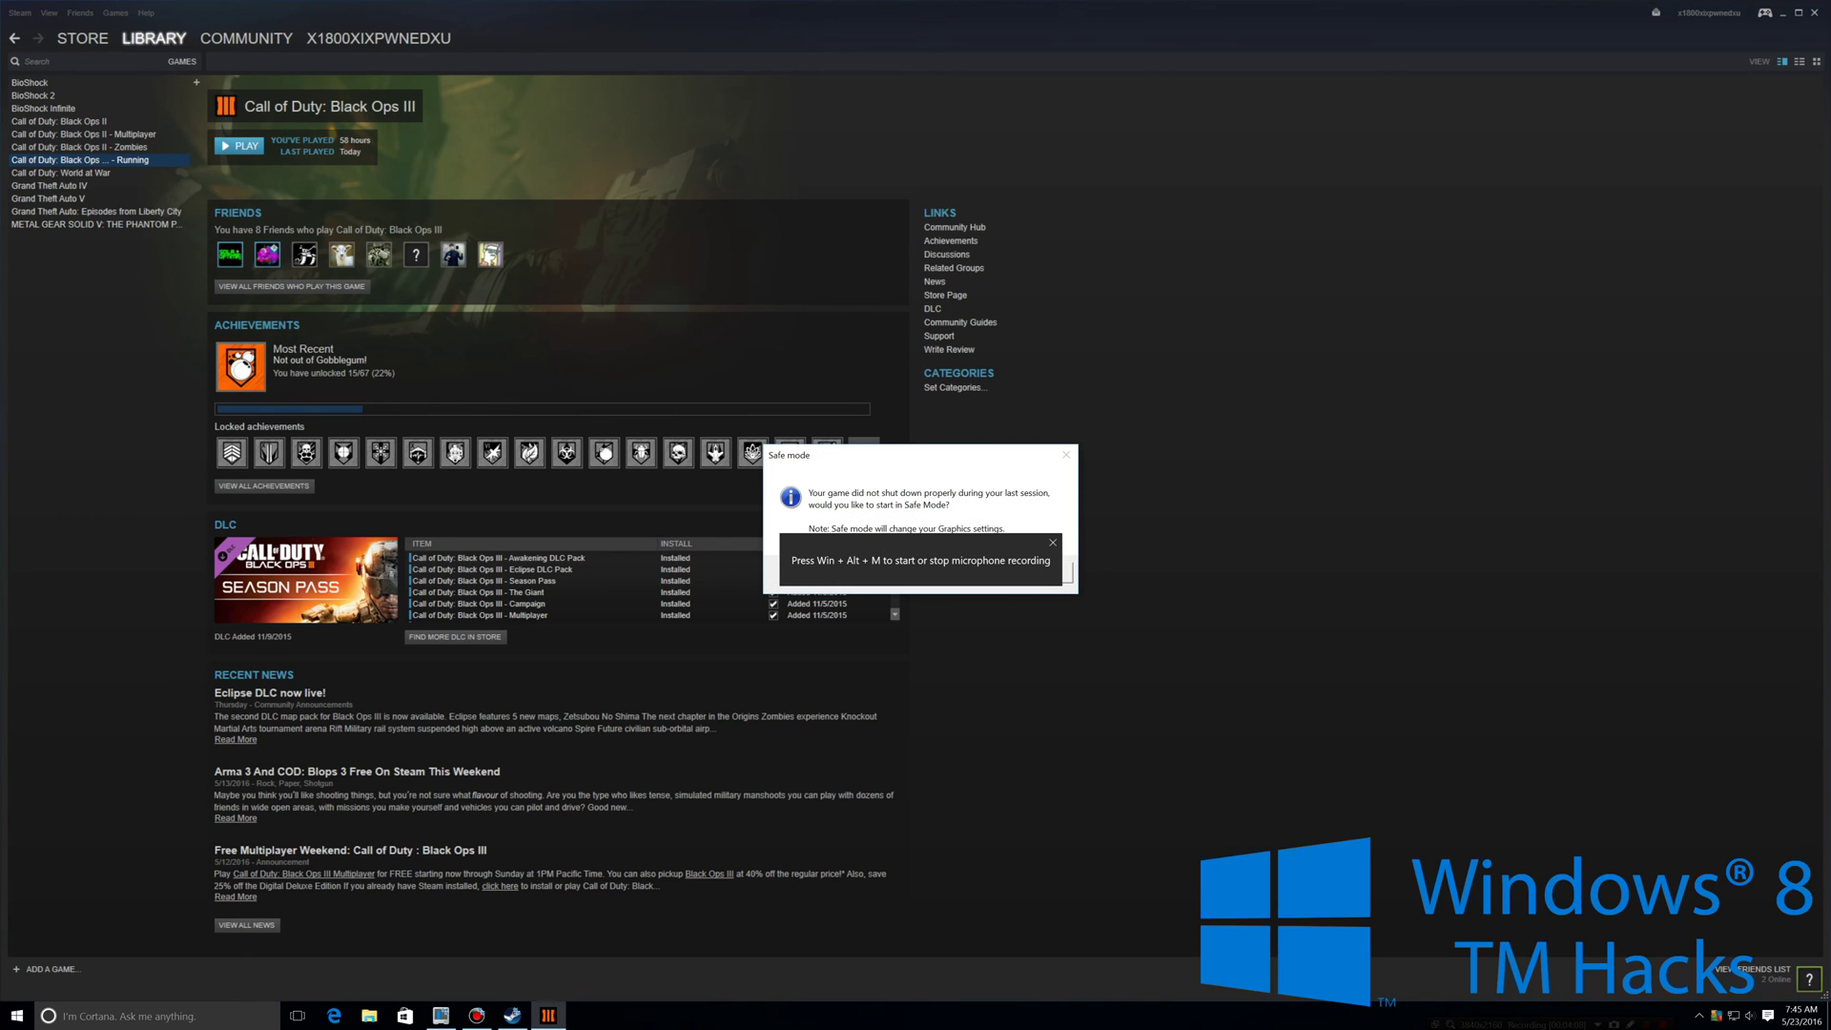
key("Return")
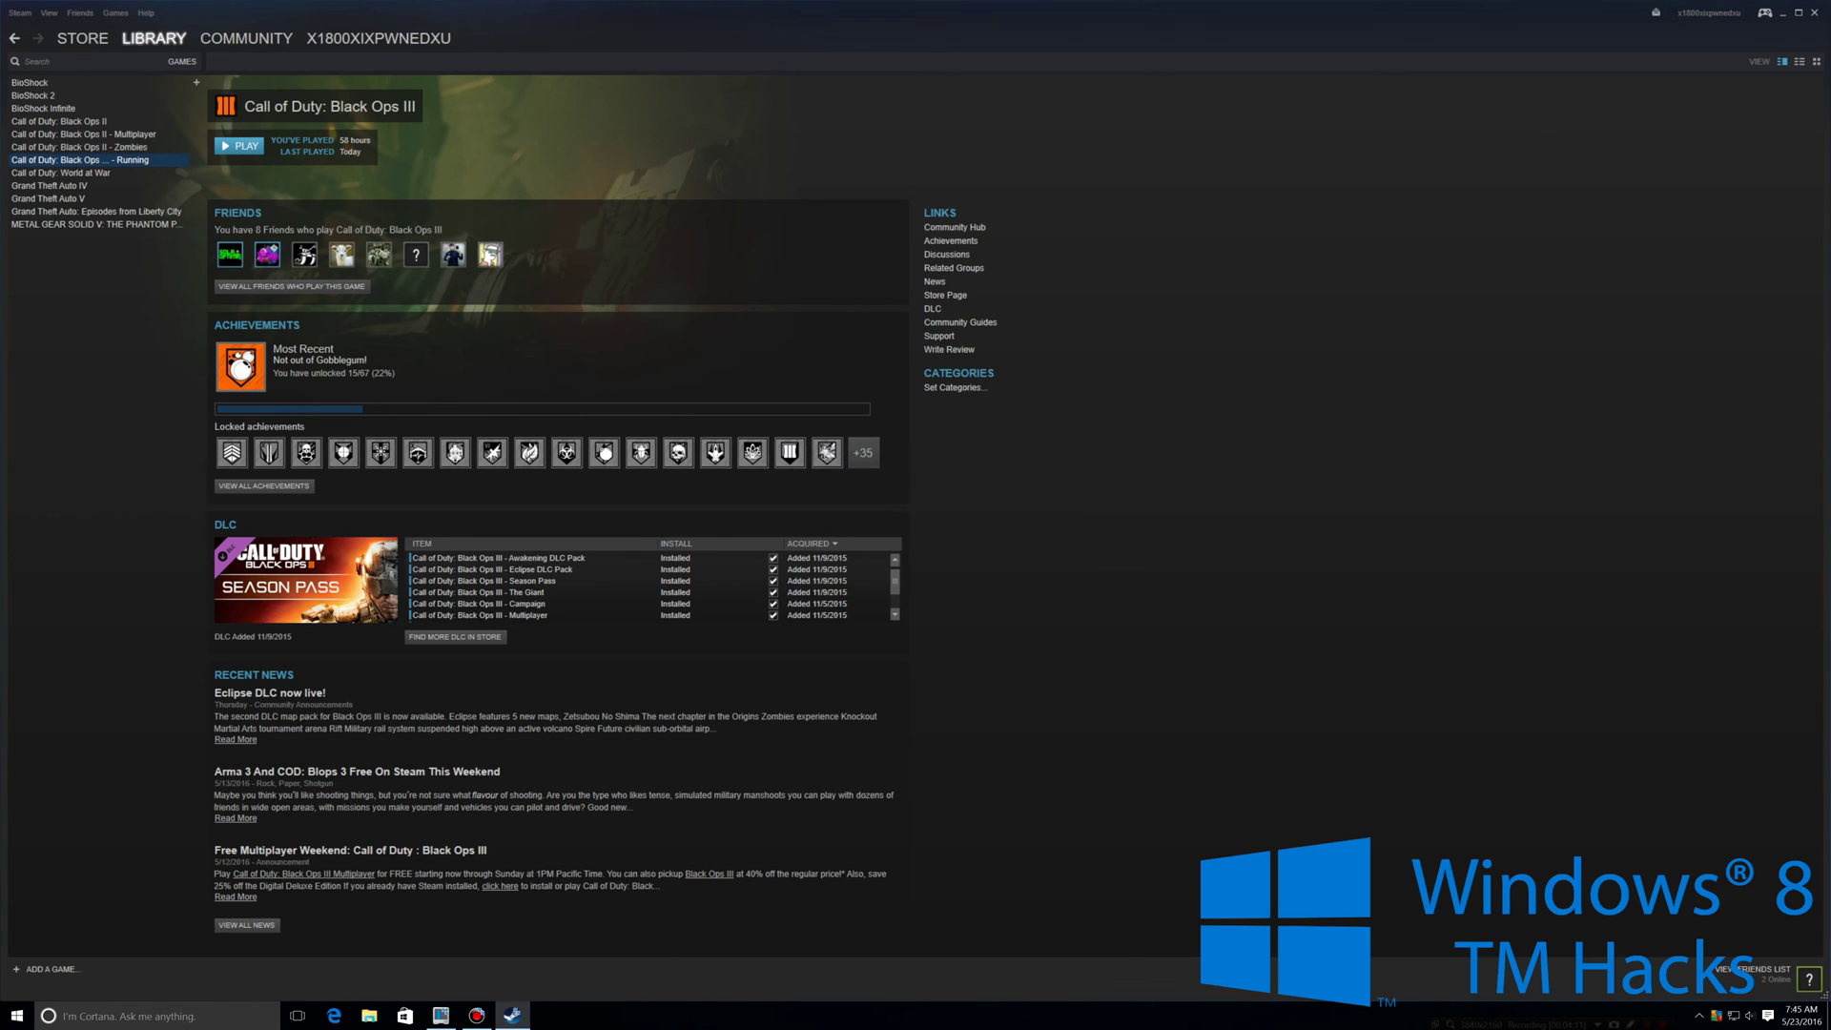